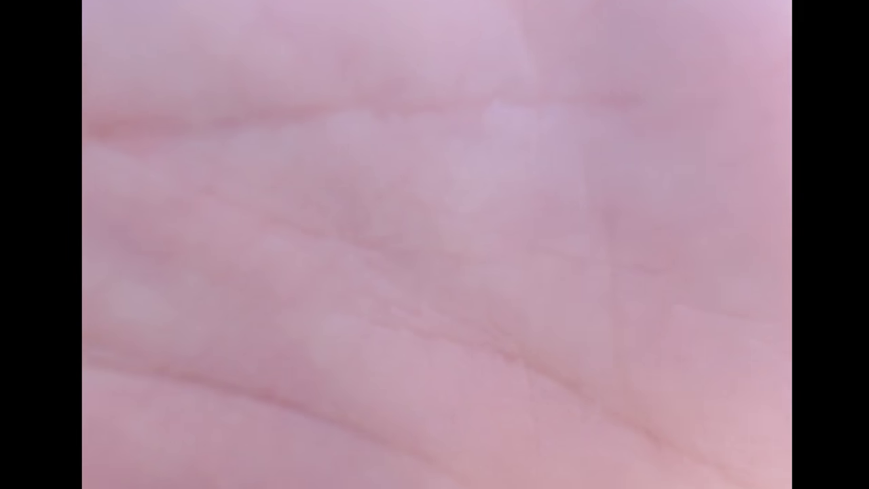
# Step: Pan and zoom the Scene view to frame the tic-tac-toe grid sprite
pyautogui.click(305, 357)
pyautogui.click(199, 241)
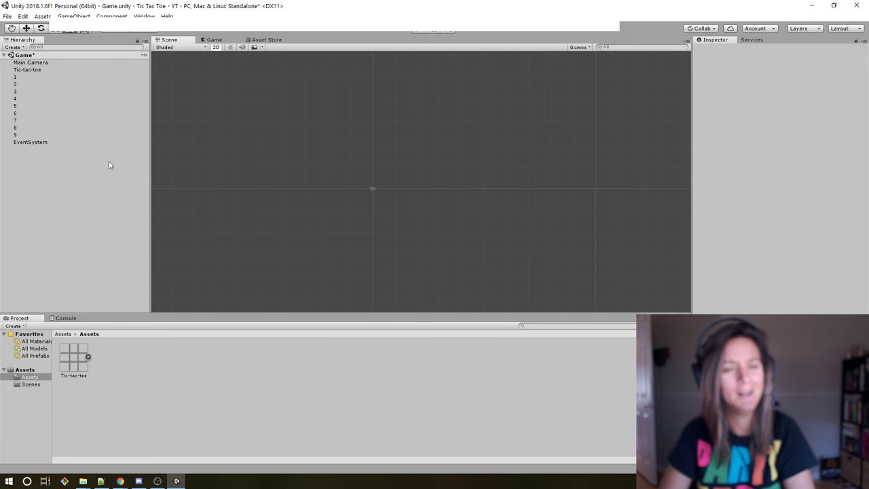
pyautogui.scroll(1, 407, 205)
pyautogui.scroll(3, 407, 205)
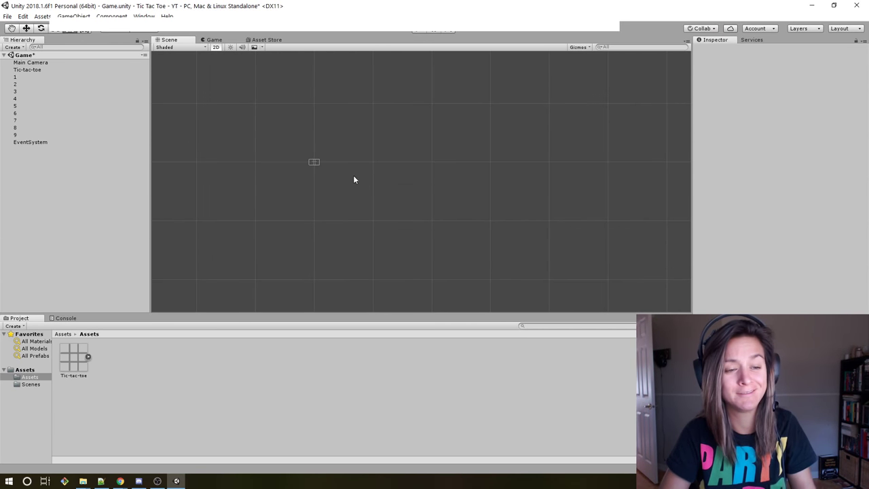
pyautogui.moveTo(275, 131); pyautogui.dragTo(333, 172, button='middle')
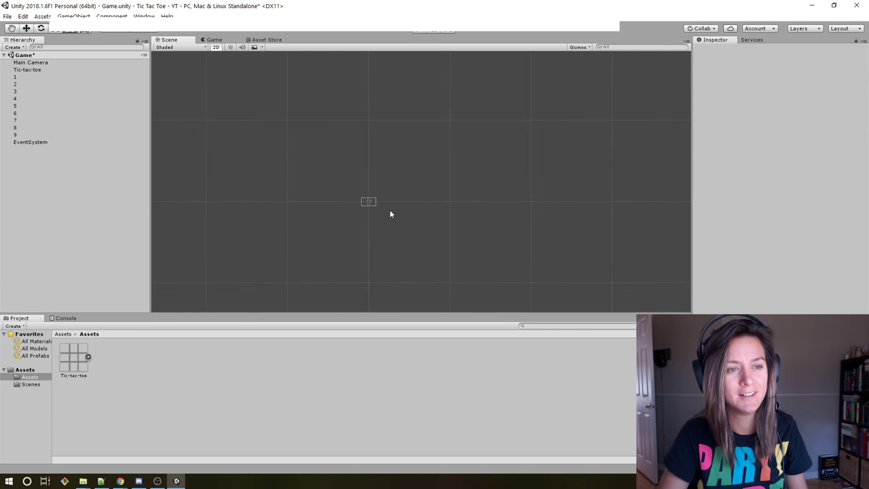
pyautogui.scroll(1, 394, 214)
pyautogui.scroll(2, 400, 221)
pyautogui.moveTo(400, 223); pyautogui.dragTo(426, 208, button='middle')
pyautogui.scroll(1, 426, 207)
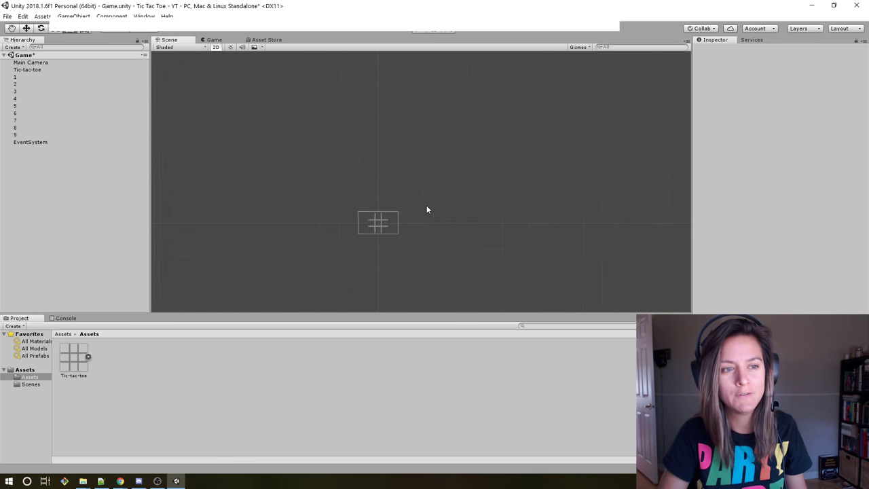
pyautogui.scroll(1, 426, 206)
# Step: Inspect the Tic-tac-toe sprite object and Main Camera, previewing the board in the Game view
pyautogui.click(30, 63)
pyautogui.click(27, 71)
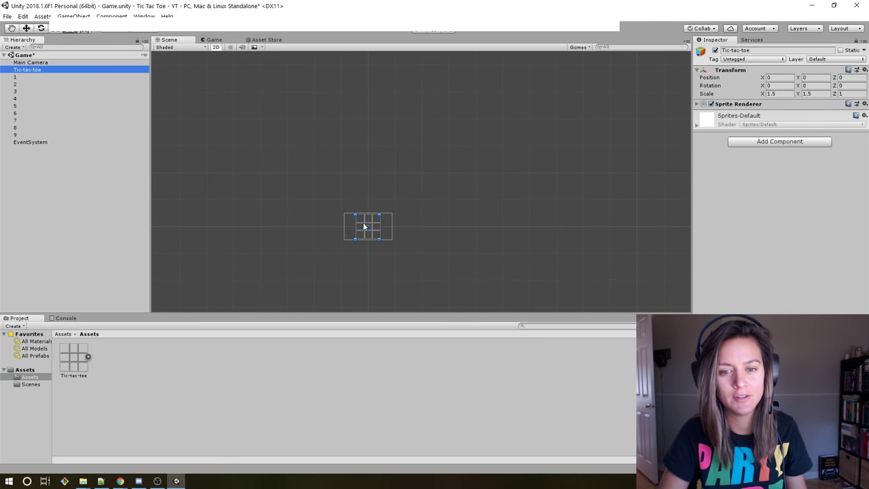
pyautogui.scroll(2, 380, 241)
pyautogui.moveTo(181, 242); pyautogui.dragTo(295, 178, button='middle')
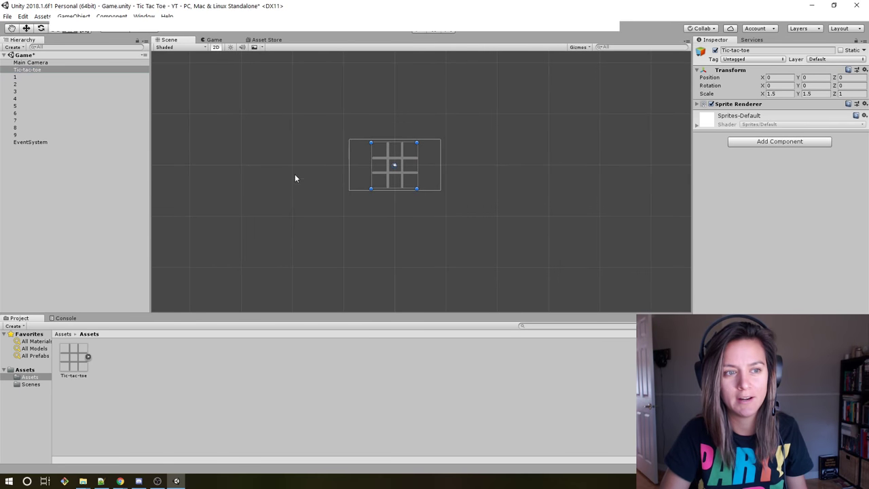
pyautogui.click(317, 198)
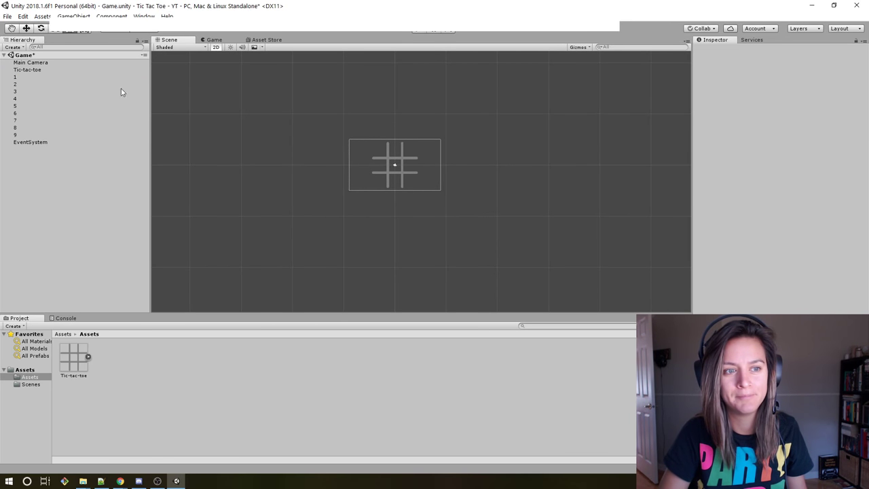
pyautogui.click(45, 69)
pyautogui.click(48, 62)
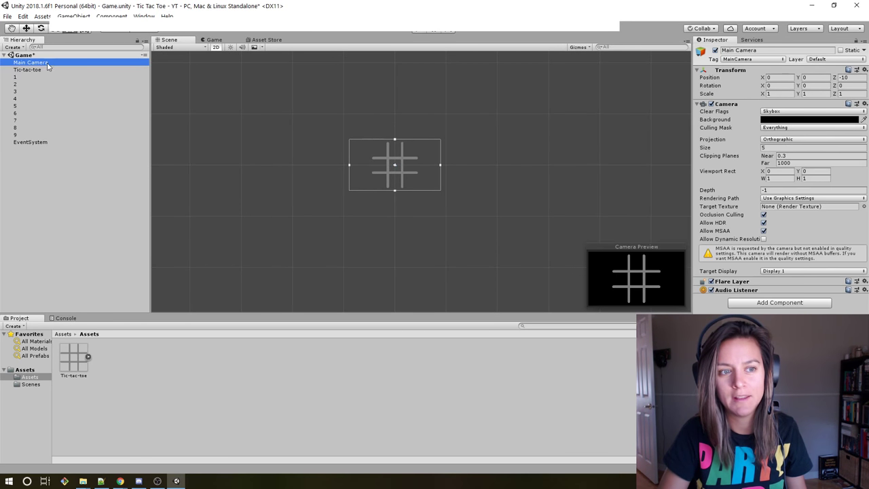
pyautogui.click(48, 70)
pyautogui.click(47, 62)
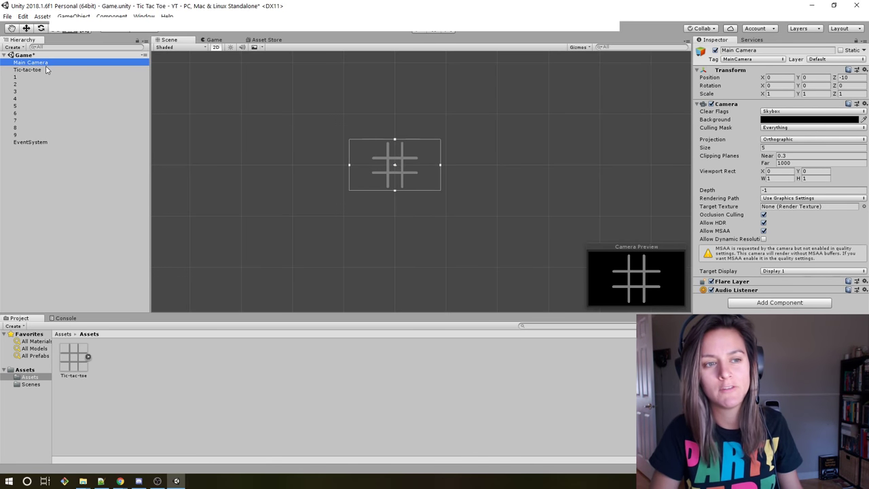
pyautogui.click(48, 70)
pyautogui.click(213, 39)
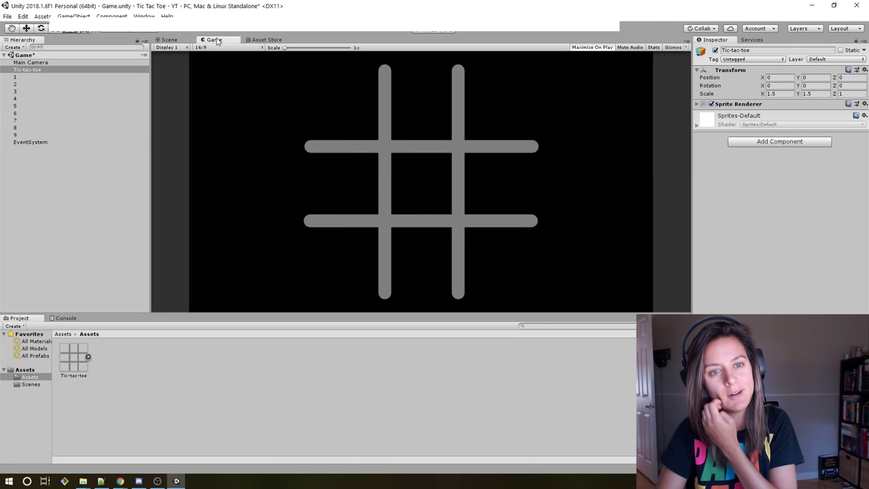
pyautogui.click(164, 42)
# Step: Add a UI Image on a new Canvas from the Hierarchy and frame the canvas
pyautogui.click(66, 179)
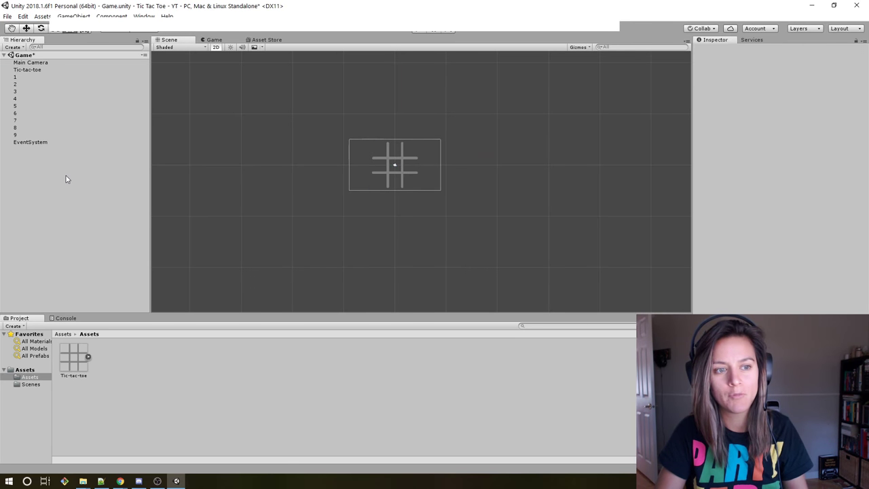
pyautogui.rightClick(66, 179)
pyautogui.moveTo(123, 326)
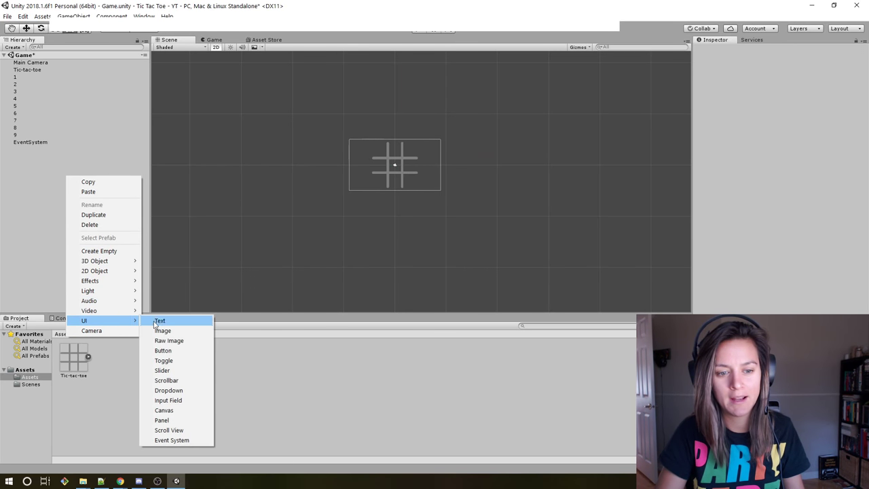
pyautogui.click(170, 331)
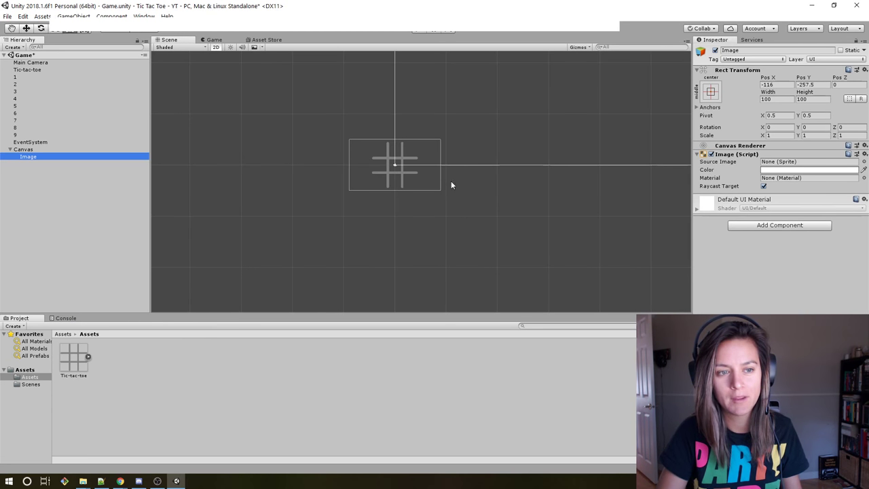
pyautogui.scroll(-10, 506, 171)
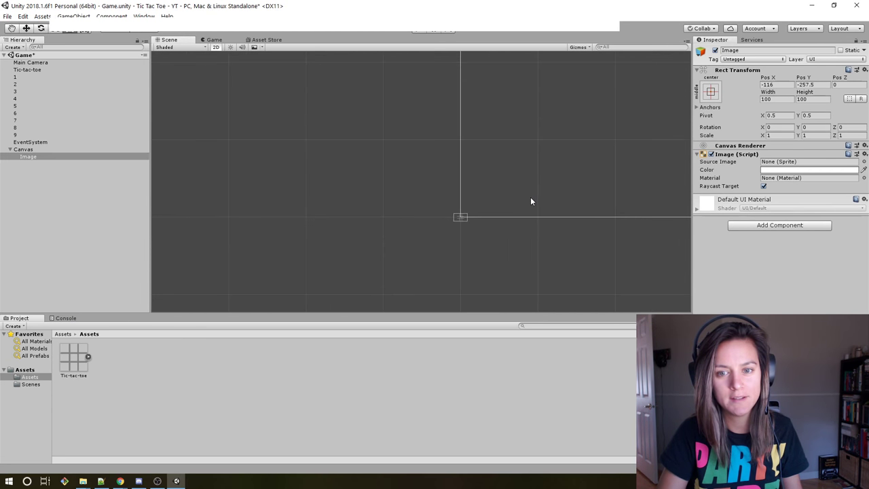
pyautogui.scroll(4, 531, 201)
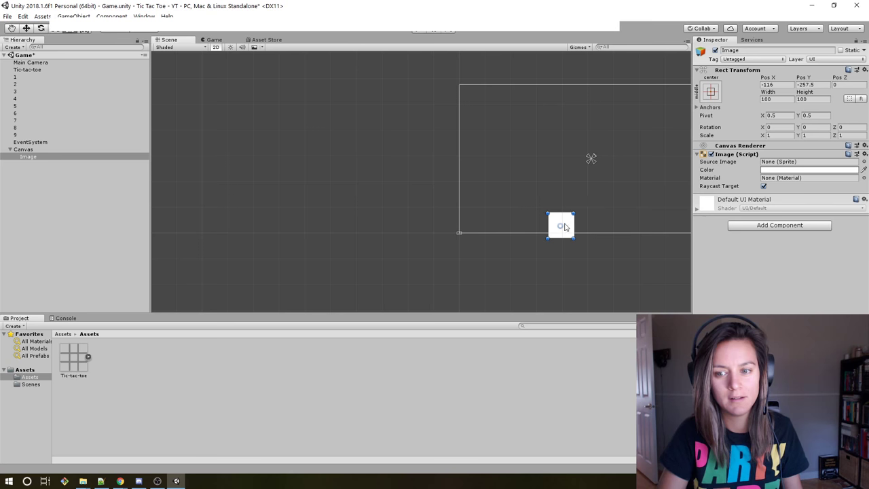
pyautogui.moveTo(569, 224); pyautogui.dragTo(533, 229, button='middle')
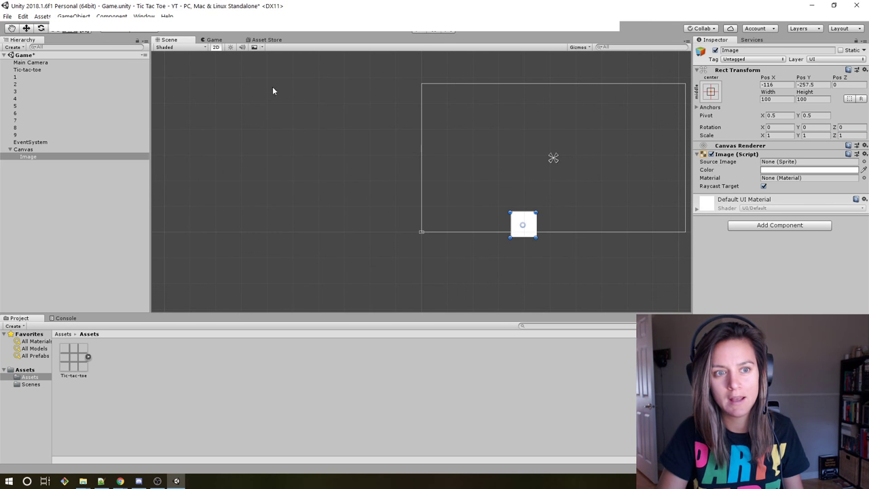
# Step: Move the Image to roughly the canvas centre, around X 2, Y 2
pyautogui.press('y')
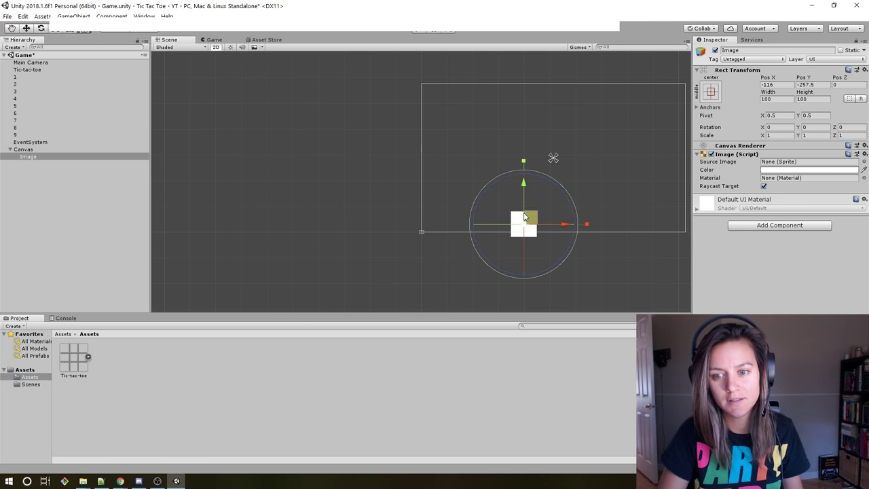
pyautogui.press('w')
pyautogui.moveTo(526, 219); pyautogui.dragTo(556, 152)
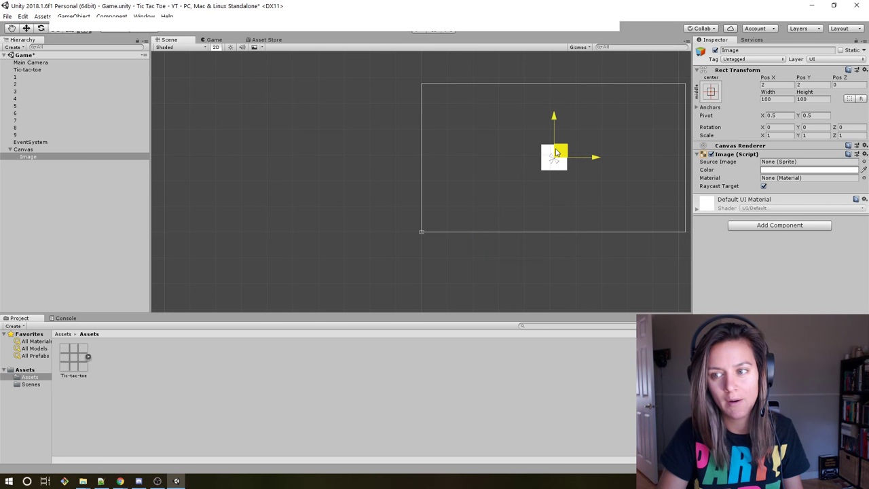
pyautogui.press('y')
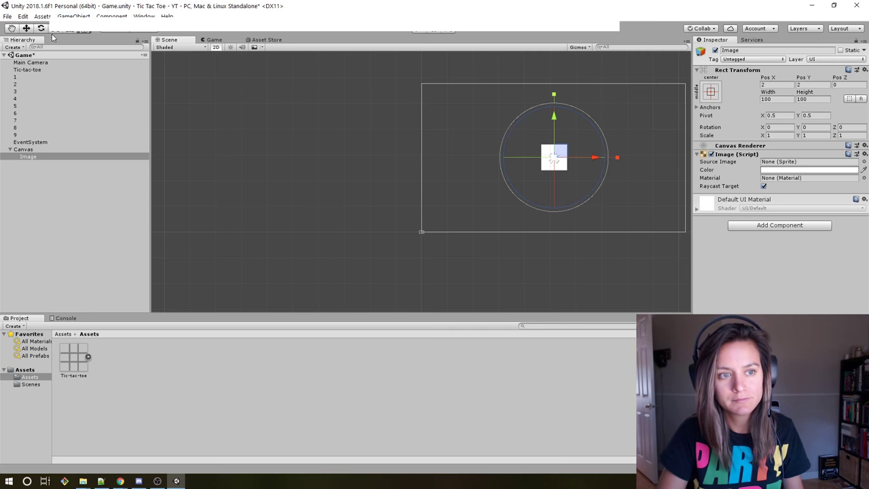
# Step: Set the Image's Source Image to the Tic-tac-toe sprite asset
pyautogui.click(29, 70)
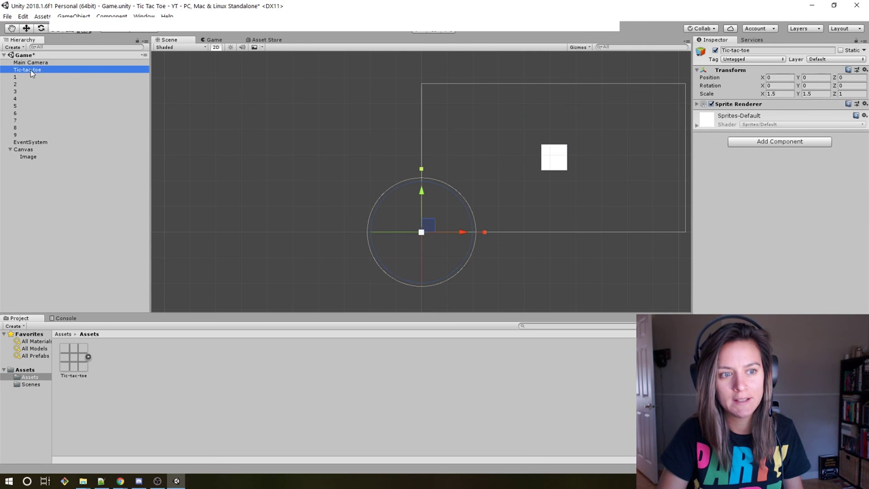
pyautogui.click(34, 157)
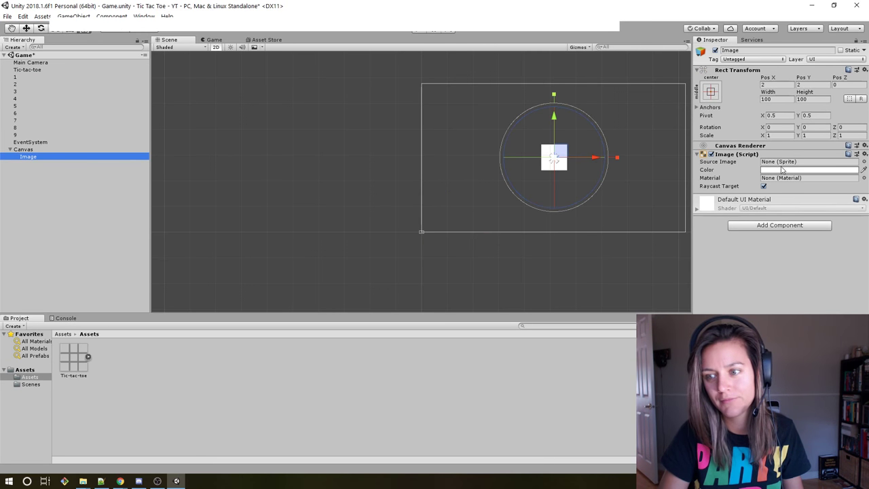
pyautogui.click(804, 163)
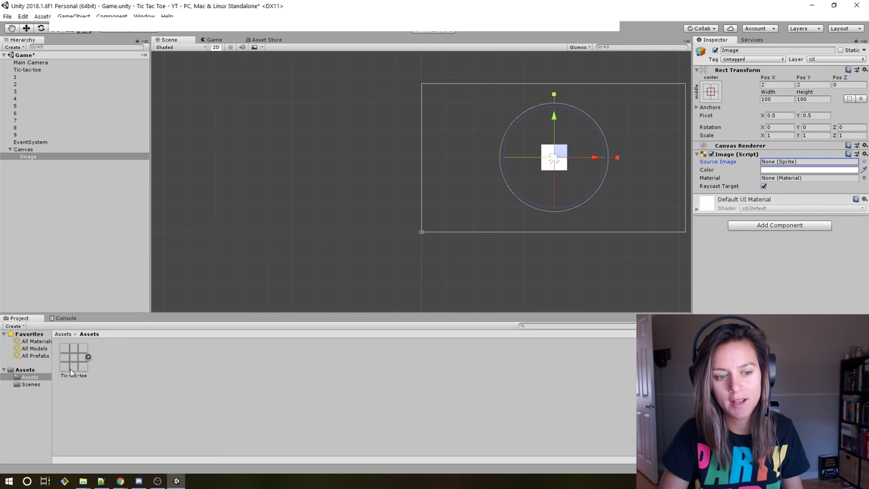
pyautogui.moveTo(71, 371); pyautogui.dragTo(798, 163)
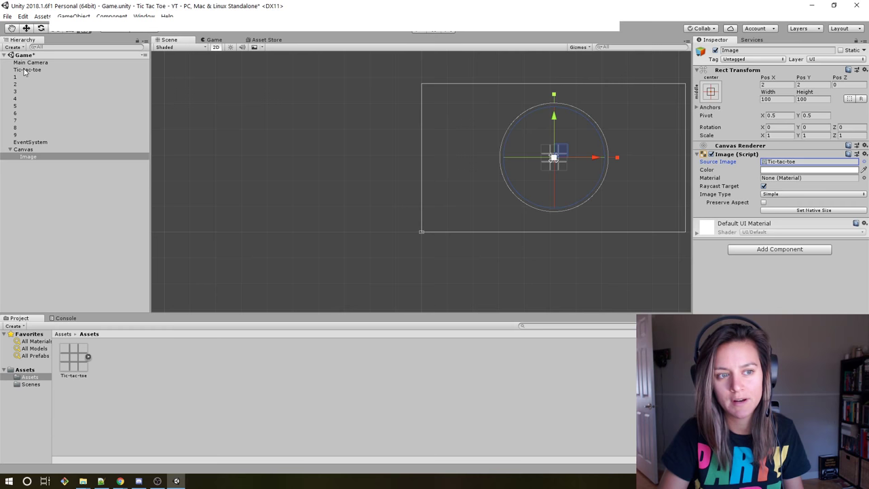
# Step: Delete the standalone Tic-tac-toe object and rename the Image to Board
pyautogui.moveTo(24, 71); pyautogui.dragTo(24, 71)
pyautogui.press('Delete')
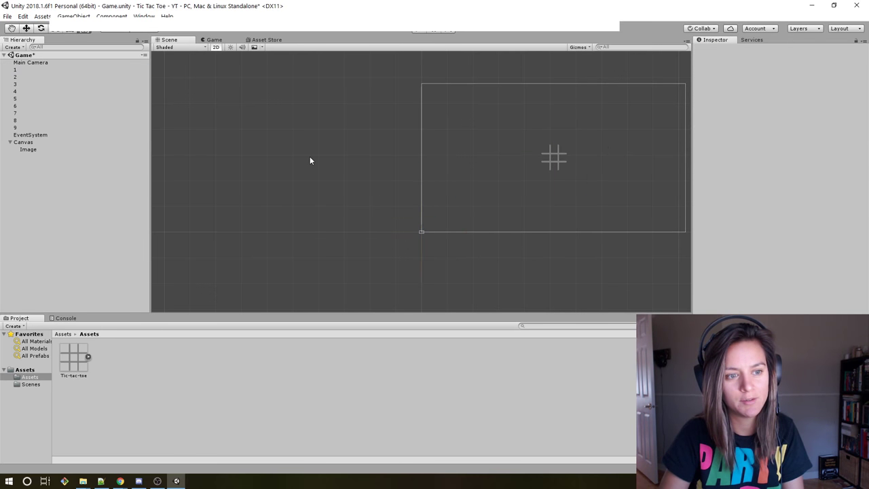
pyautogui.click(26, 152)
pyautogui.click(764, 50)
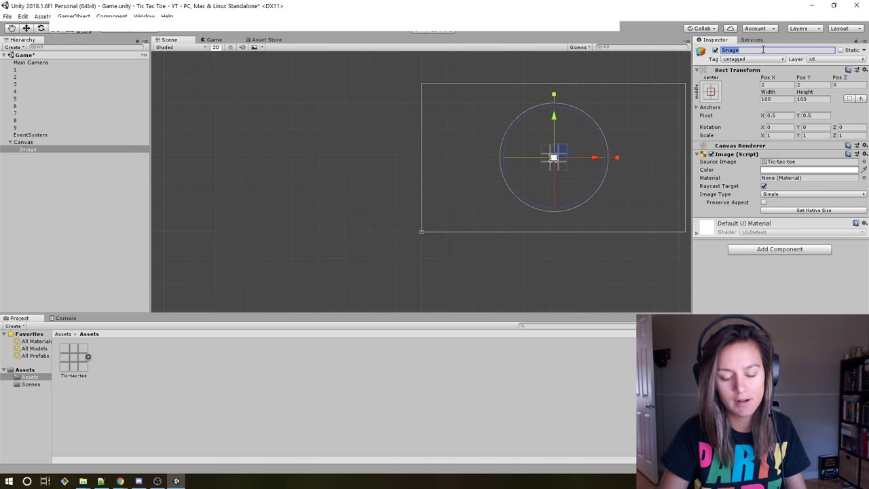
pyautogui.write('T')
pyautogui.write('Board')
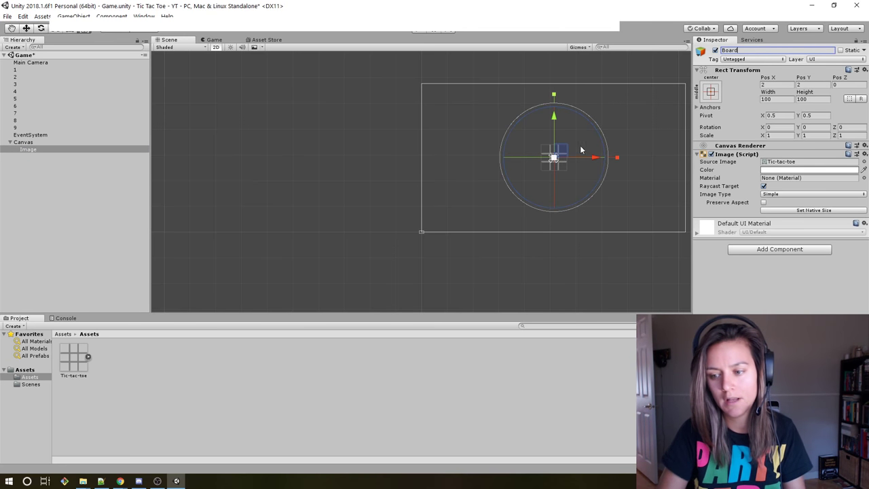
# Step: With the Rect tool, resize Board to 400 by 400 and check it in the Game view
pyautogui.click(214, 40)
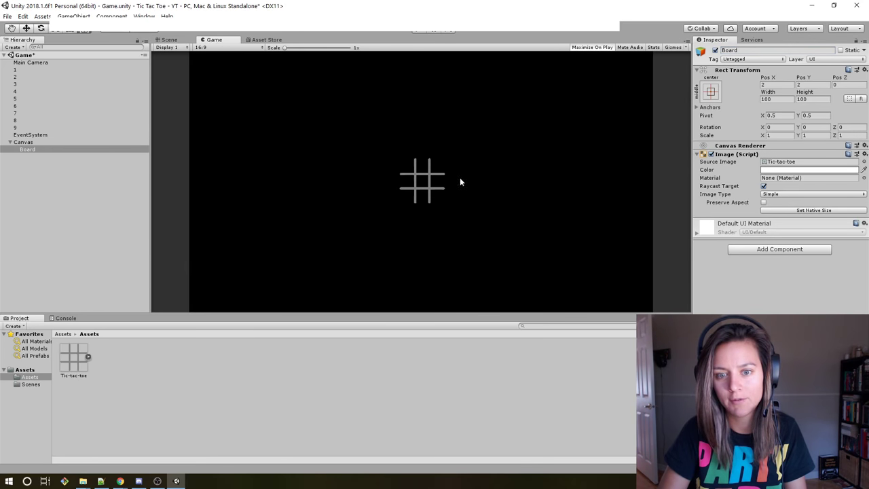
pyautogui.click(169, 40)
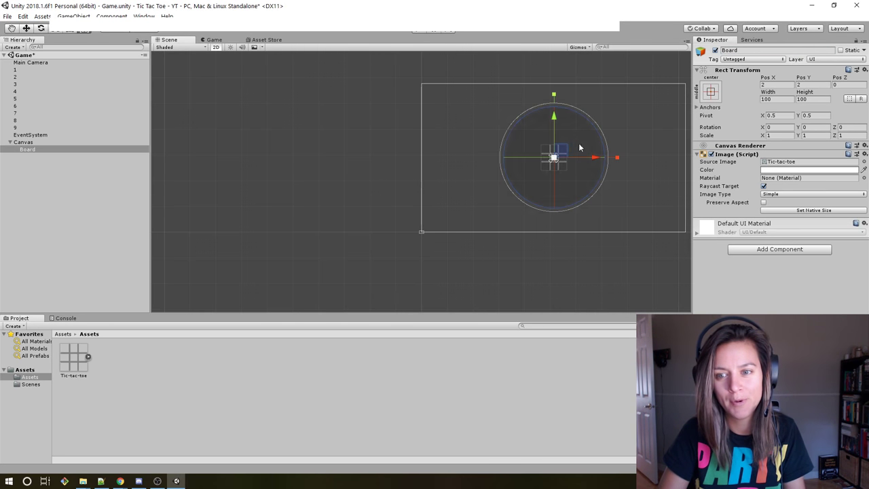
pyautogui.click(73, 32)
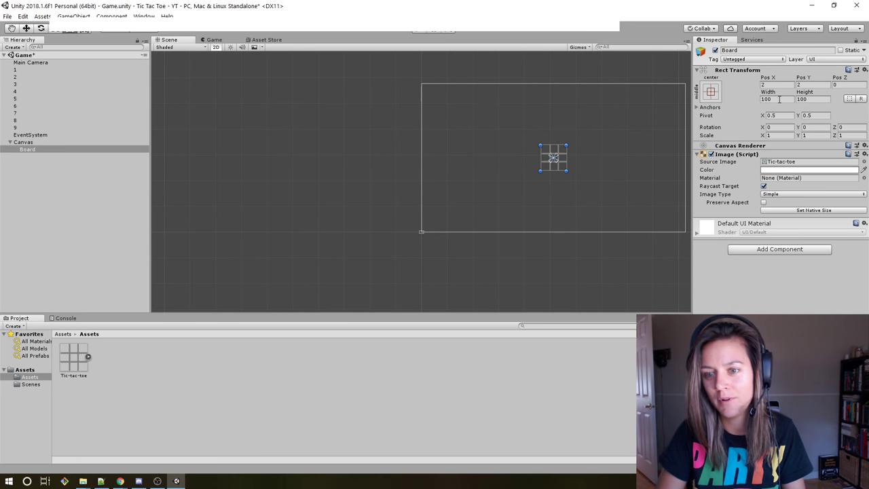
pyautogui.write('400')
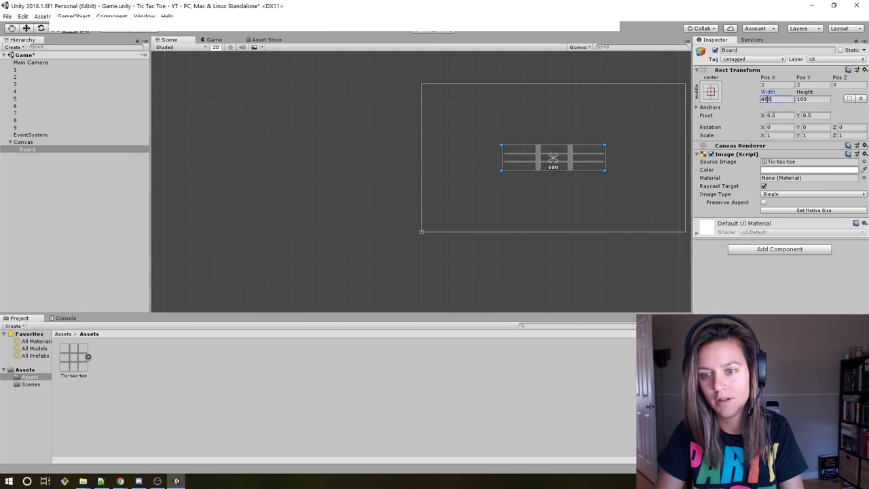
pyautogui.click(810, 99)
pyautogui.write('400')
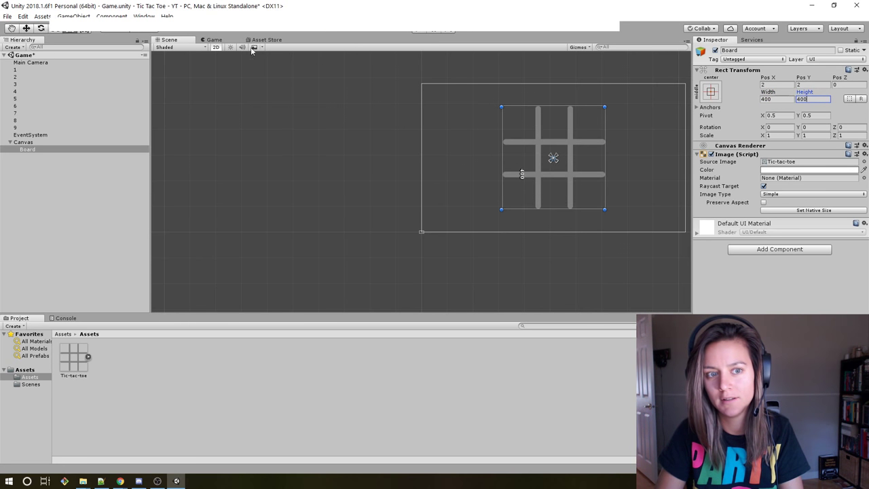
pyautogui.click(214, 39)
pyautogui.click(167, 39)
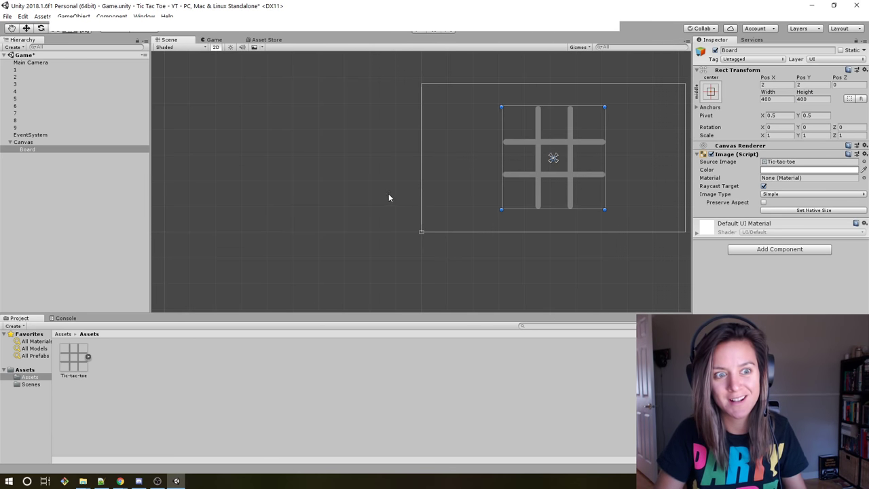
# Step: Change Board's width and height to 550 each
pyautogui.moveTo(523, 252); pyautogui.dragTo(404, 256, button='middle')
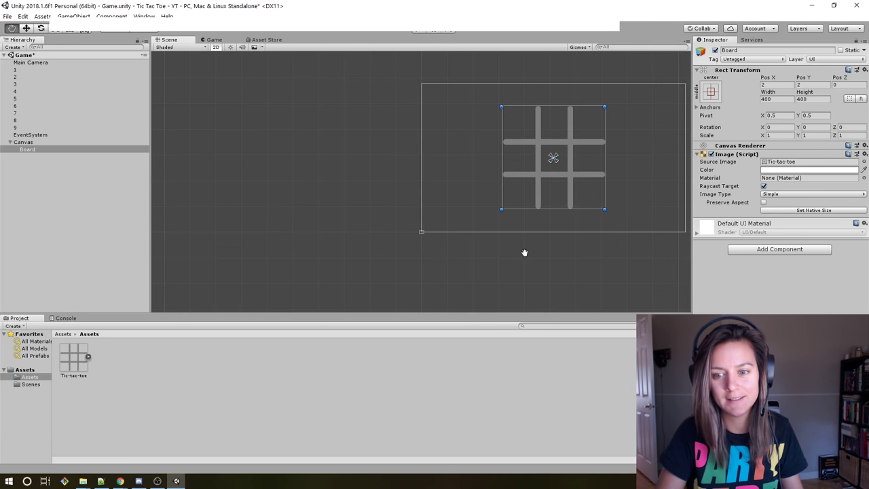
pyautogui.click(780, 99)
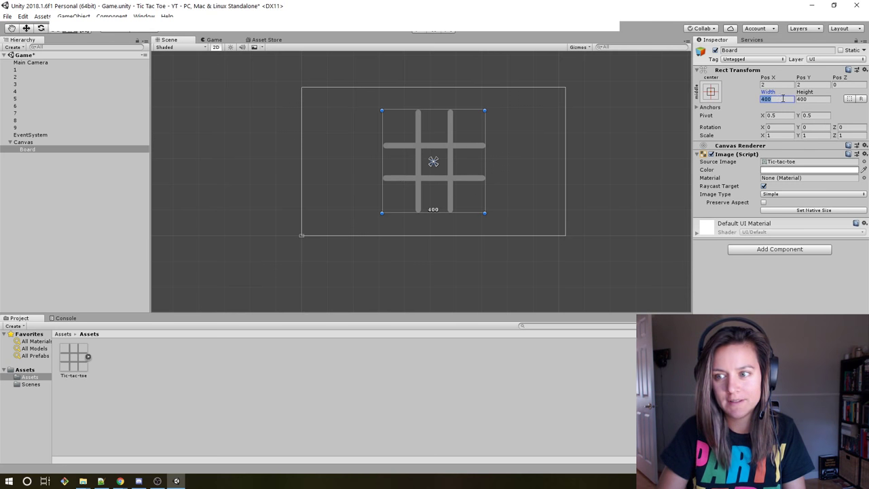
pyautogui.click(817, 100)
pyautogui.write('600')
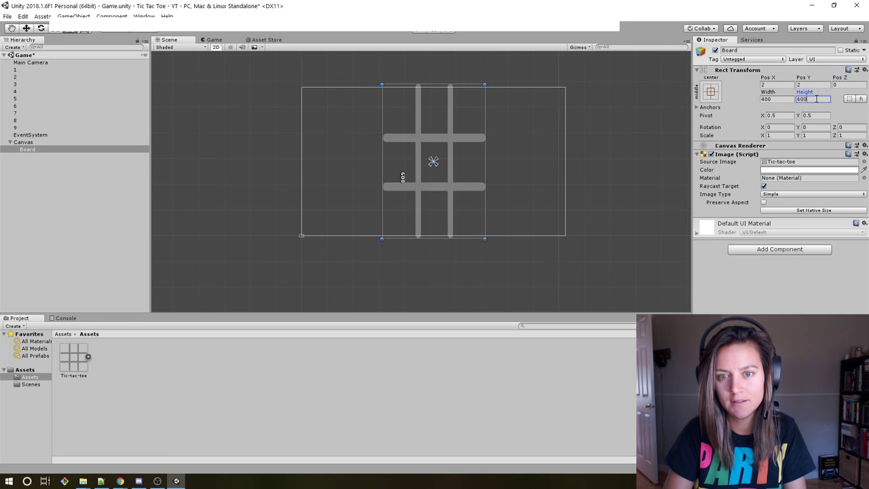
pyautogui.press('BackSpace')
pyautogui.write('55')
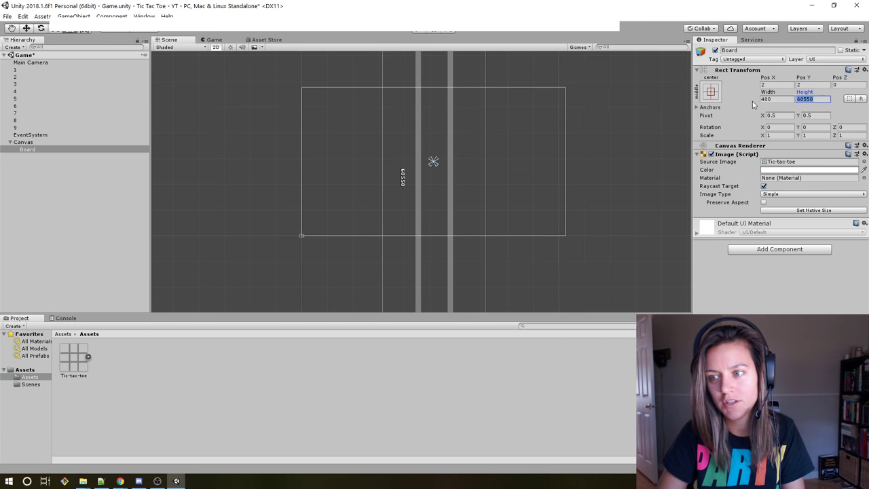
pyautogui.write('50')
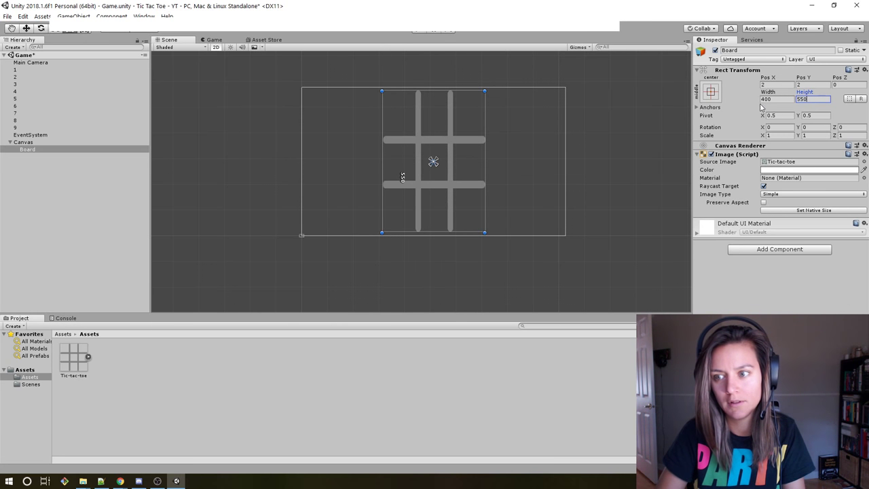
pyautogui.click(761, 100)
pyautogui.write('550')
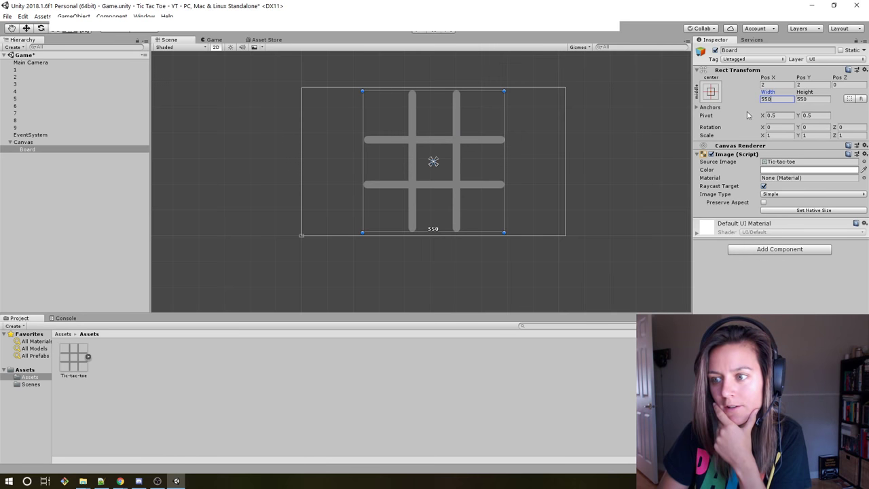
# Step: Set Board's position to 0, 0 and preview the centred board in the Game view
pyautogui.rightClick(779, 84)
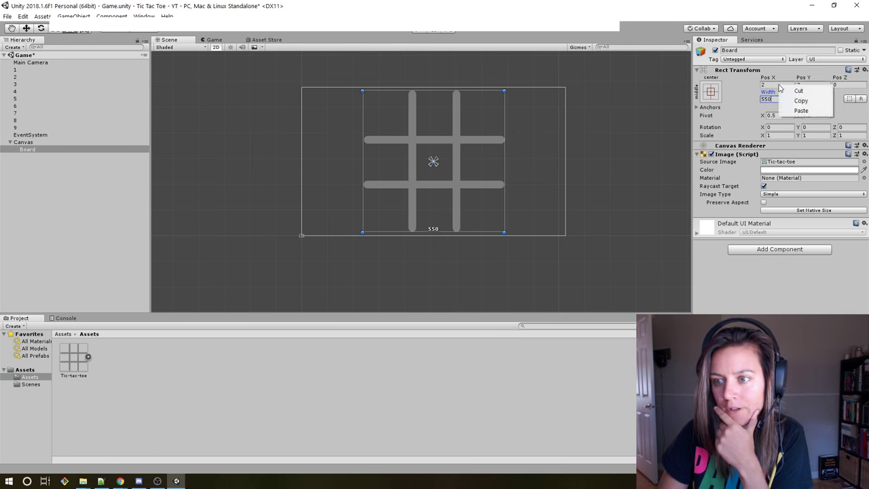
pyautogui.click(770, 83)
pyautogui.press('BackSpace')
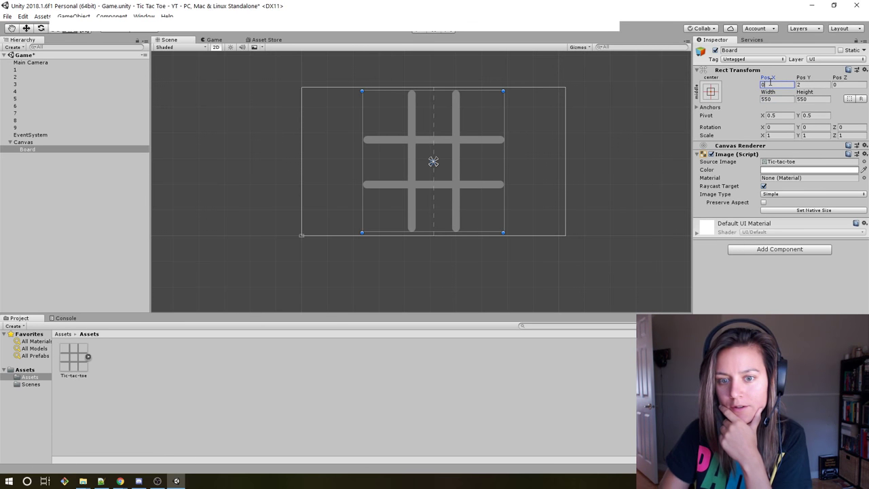
pyautogui.write('0')
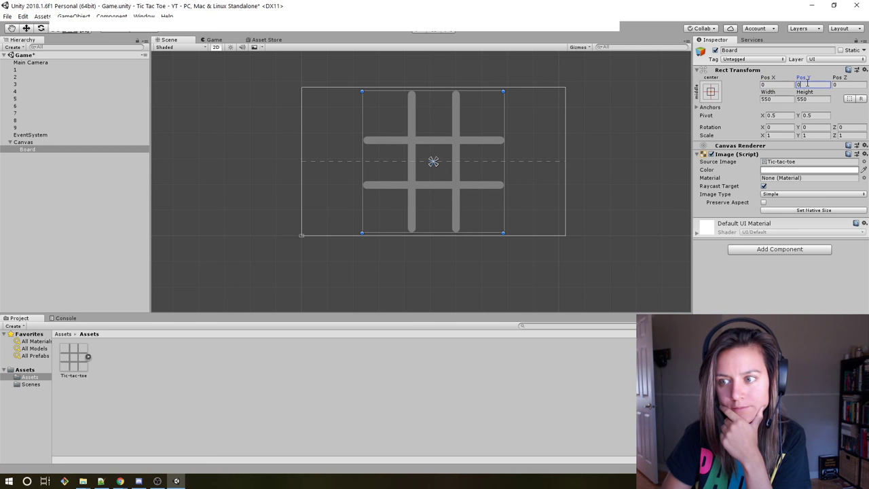
pyautogui.click(646, 225)
pyautogui.click(434, 147)
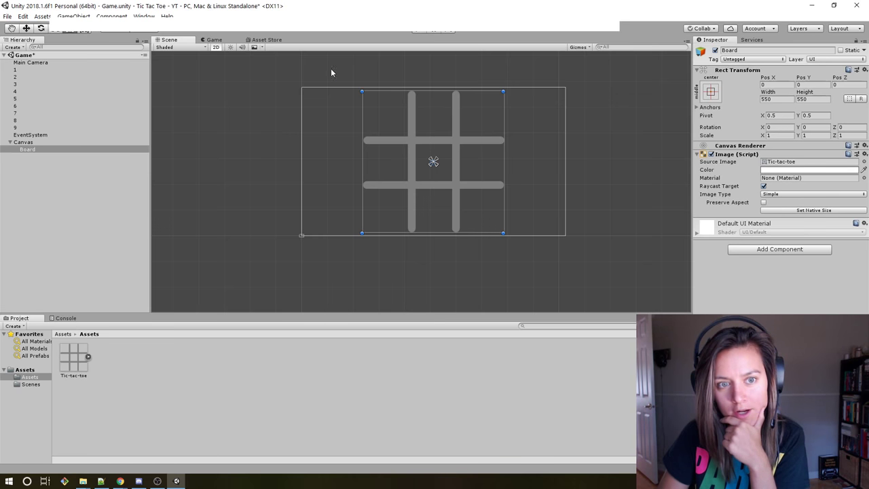
pyautogui.click(214, 40)
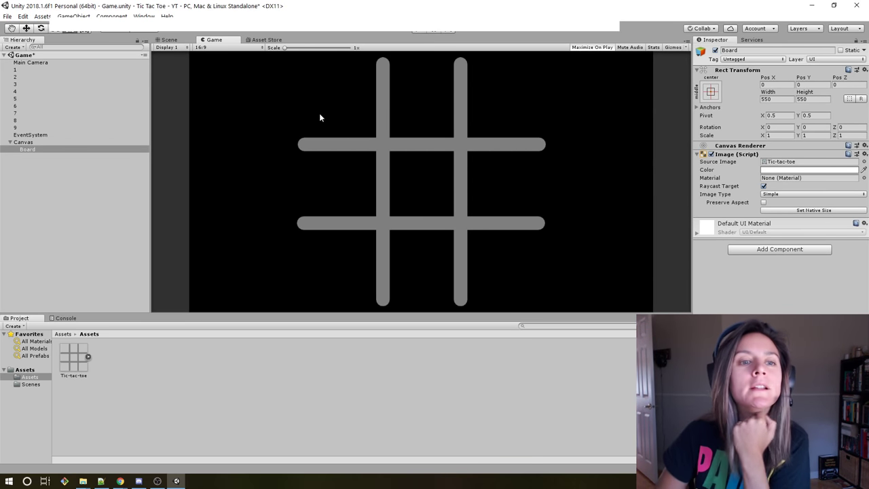
# Step: Step through the numbered objects 1 to 9 in the Hierarchy to inspect their settings
pyautogui.click(169, 40)
pyautogui.click(24, 71)
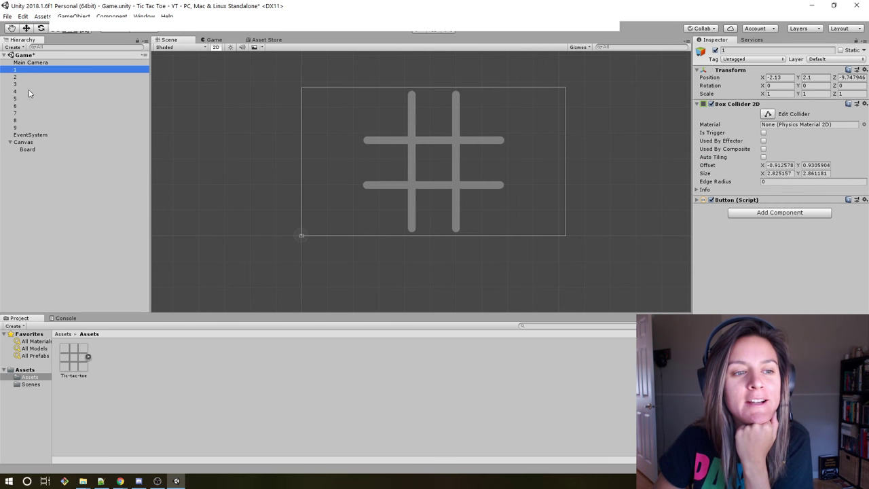
pyautogui.click(28, 128)
pyautogui.click(21, 77)
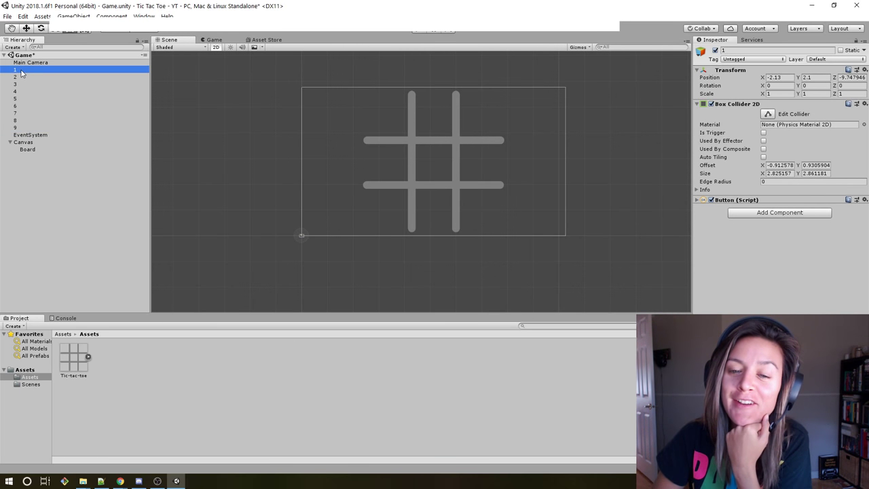
pyautogui.click(20, 84)
pyautogui.click(19, 99)
pyautogui.click(17, 113)
pyautogui.click(23, 128)
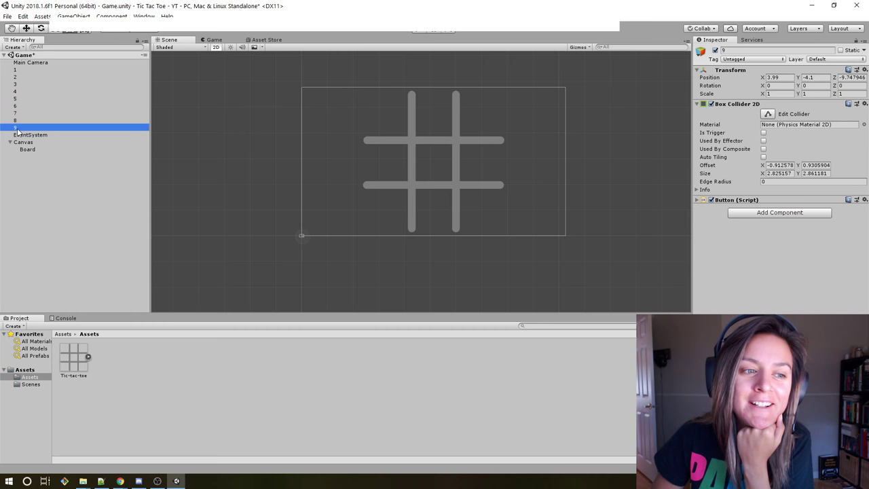
pyautogui.click(25, 120)
pyautogui.click(27, 114)
pyautogui.click(27, 106)
pyautogui.click(27, 99)
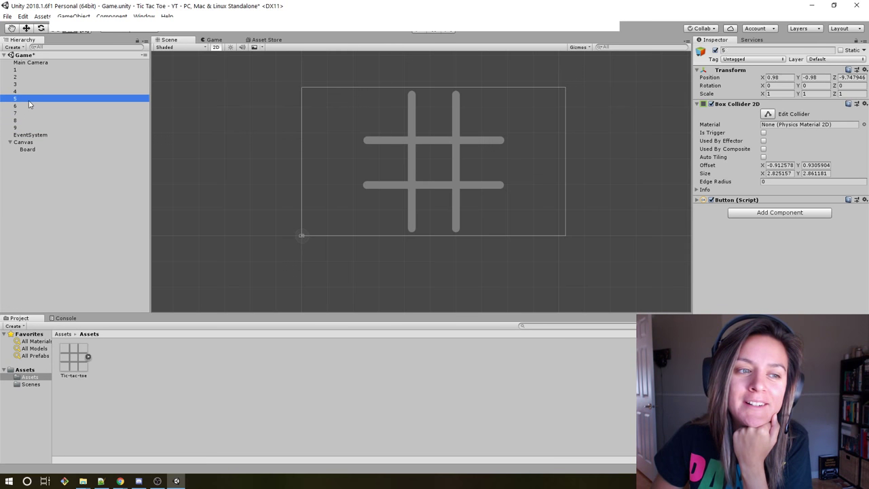
pyautogui.click(30, 92)
pyautogui.click(31, 85)
pyautogui.click(32, 76)
pyautogui.click(32, 70)
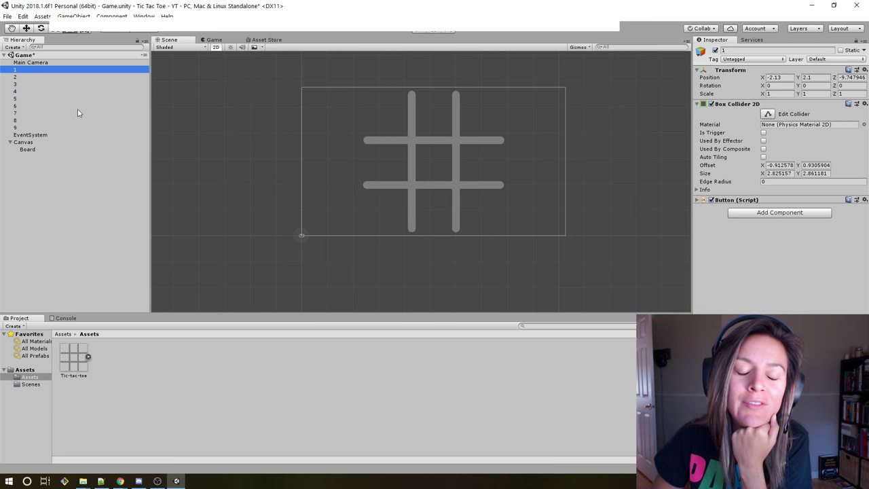
# Step: Compare the positions of several numbered cell objects
pyautogui.click(157, 481)
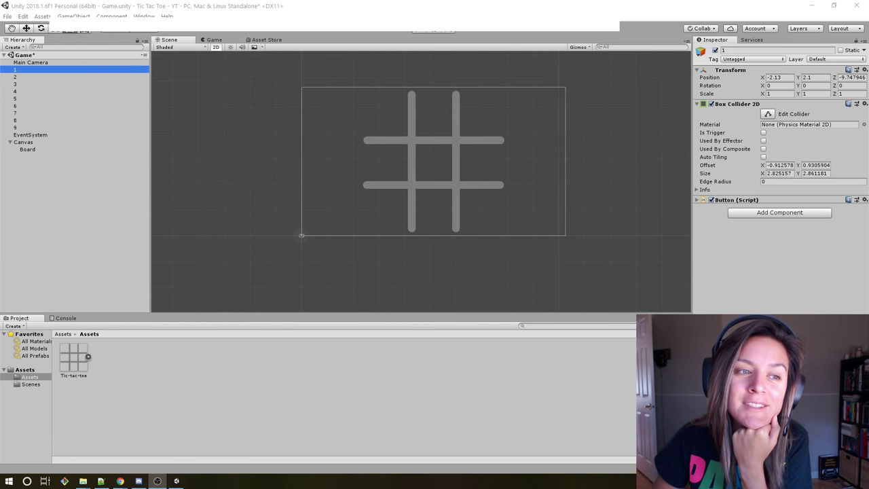
pyautogui.click(36, 127)
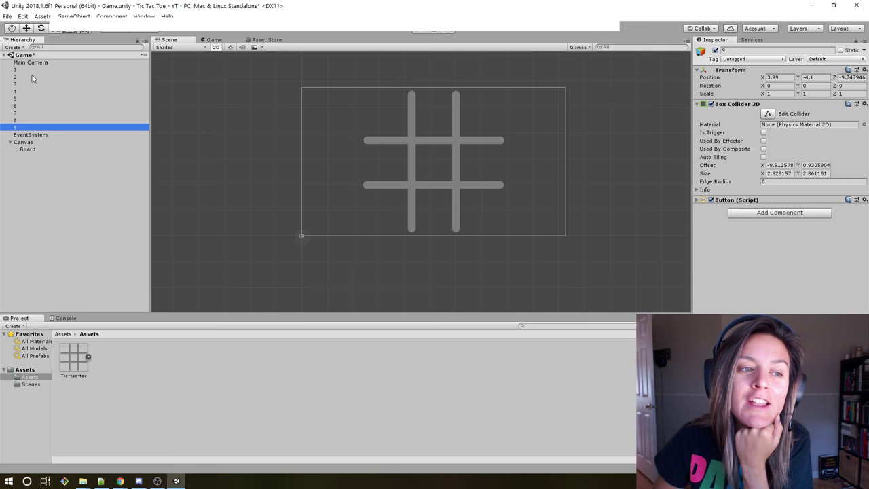
pyautogui.click(31, 70)
pyautogui.click(25, 84)
pyautogui.click(22, 98)
pyautogui.click(21, 127)
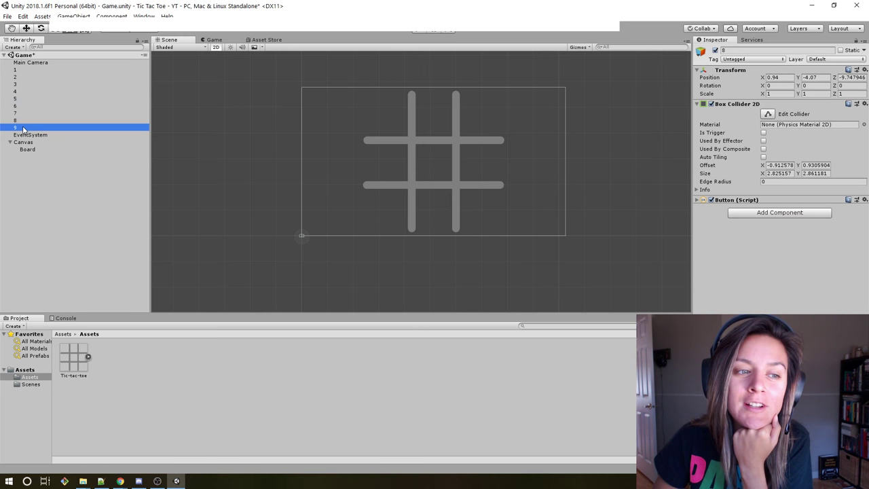
pyautogui.click(23, 114)
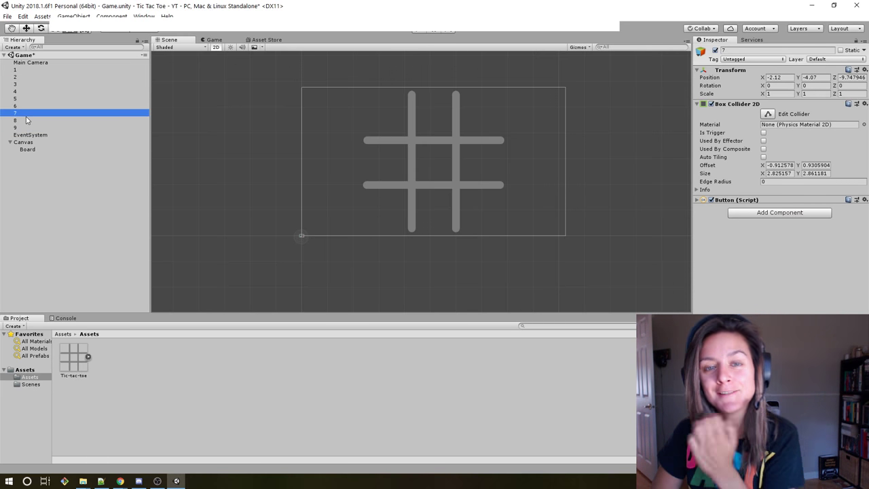
# Step: Select objects 1 through 9, delete them, and select the Canvas
pyautogui.click(29, 71)
pyautogui.keyDown('ctrl'); pyautogui.click(34, 128); pyautogui.keyUp('ctrl')
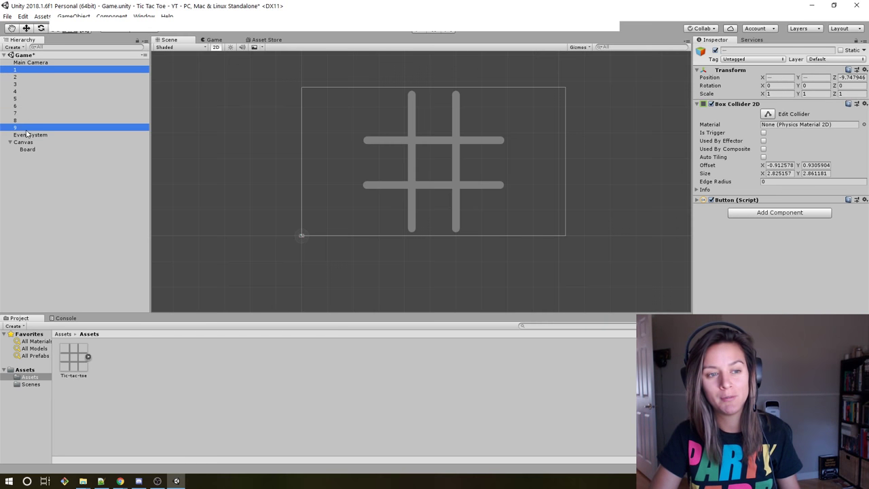
pyautogui.click(32, 70)
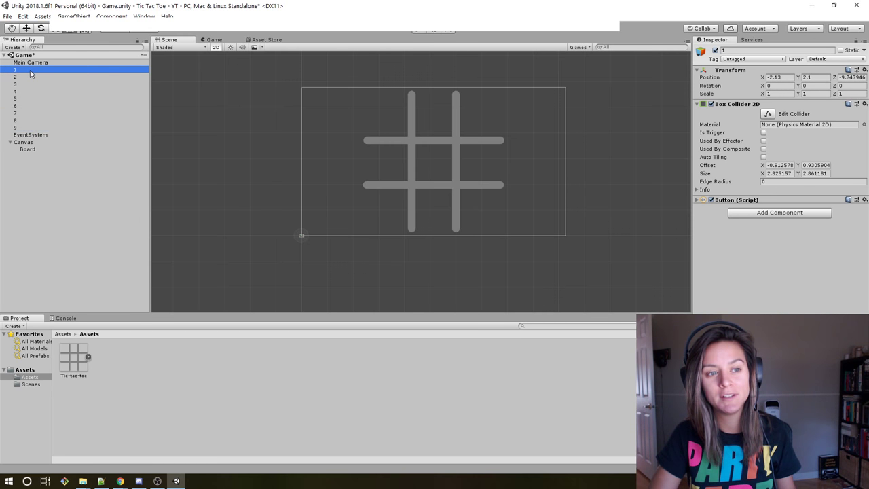
pyautogui.keyDown('shift'); pyautogui.click(25, 130); pyautogui.keyUp('shift')
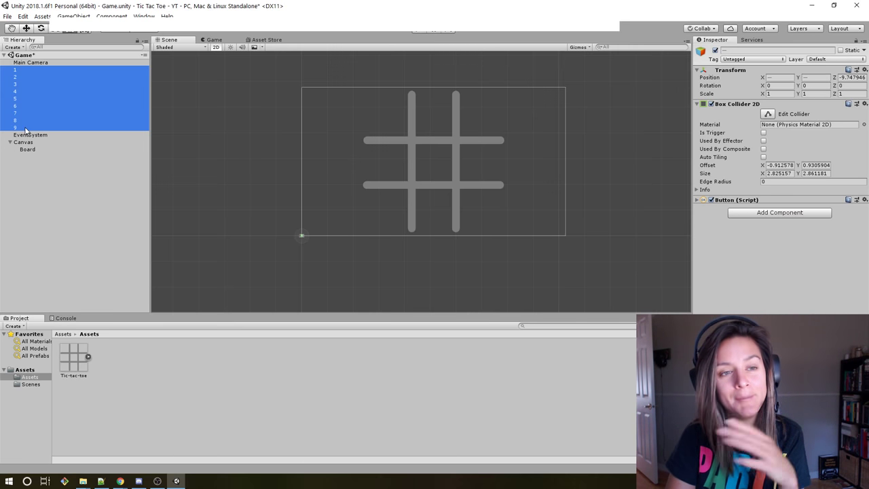
pyautogui.press('Delete')
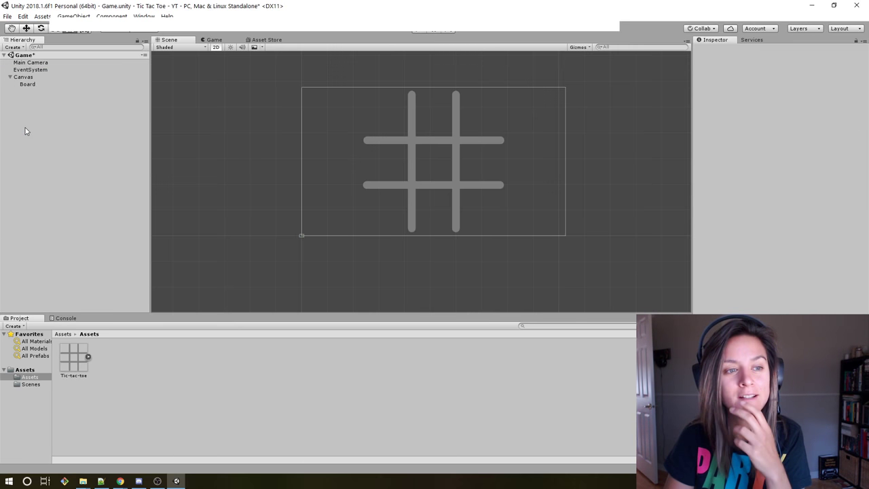
pyautogui.click(25, 78)
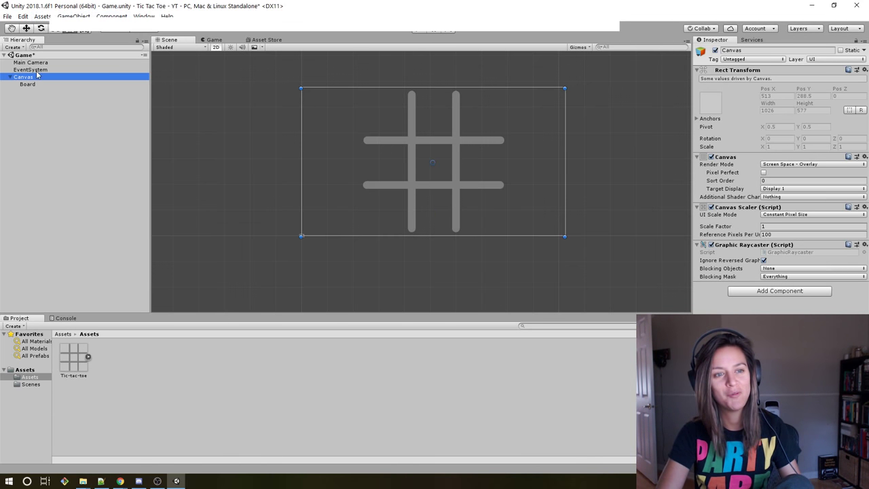
# Step: Create a new UI Image on the Canvas and move it onto the board's lower-left cell
pyautogui.click(39, 106)
pyautogui.rightClick(38, 107)
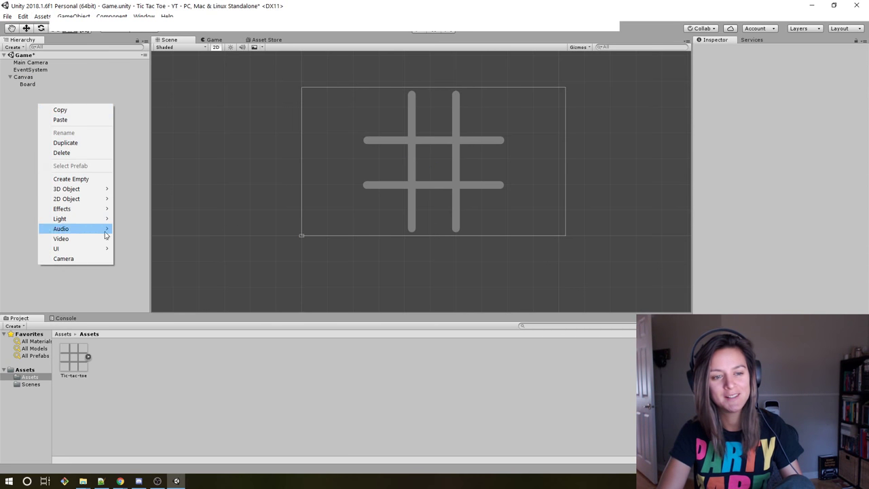
pyautogui.moveTo(81, 248)
pyautogui.click(148, 257)
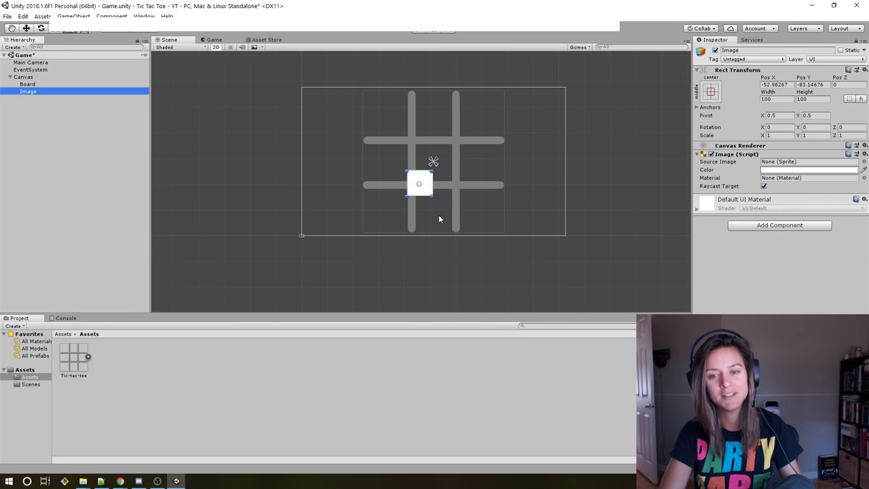
pyautogui.moveTo(427, 180); pyautogui.dragTo(402, 201)
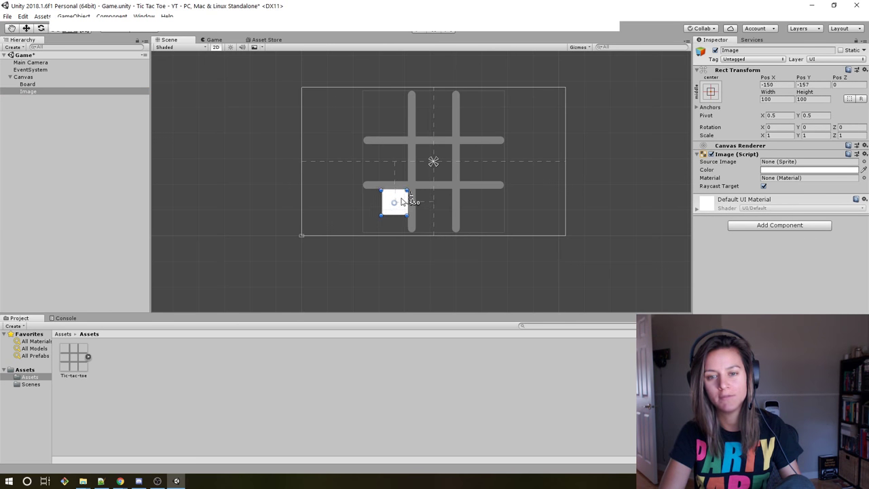
pyautogui.click(85, 27)
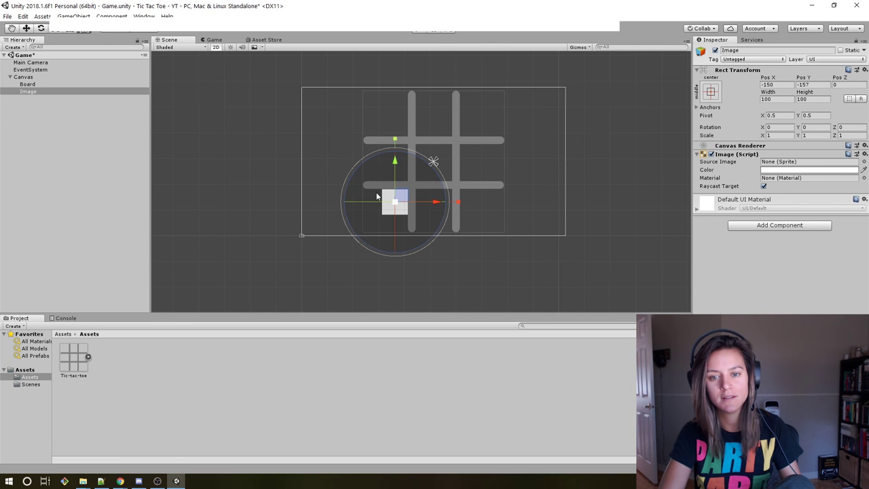
pyautogui.press('w')
pyautogui.moveTo(377, 206); pyautogui.dragTo(400, 197)
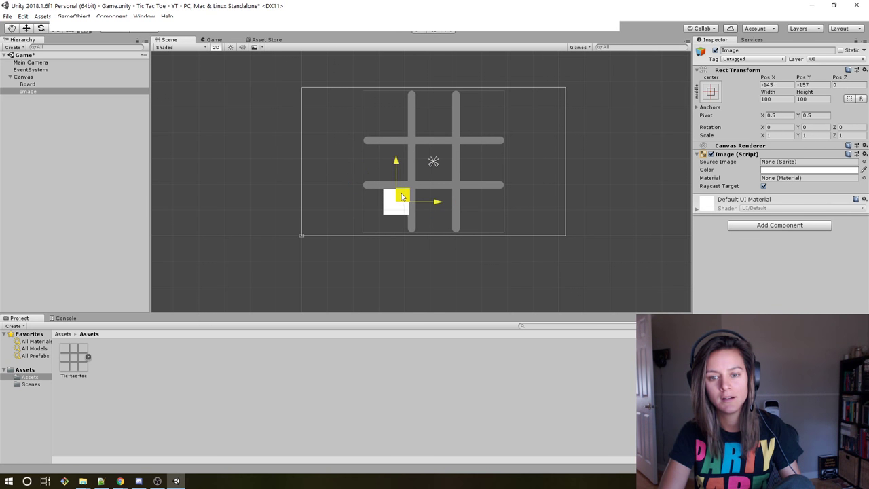
pyautogui.press('y')
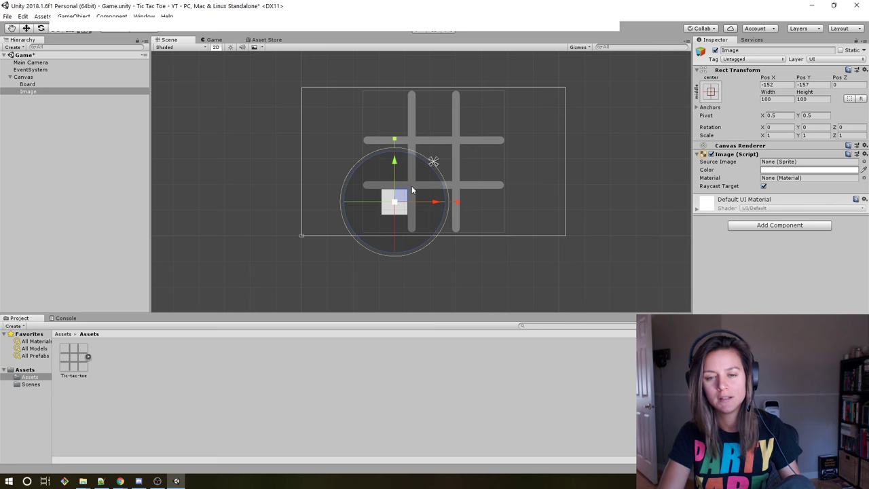
# Step: Resize the Image to about 173 × 155 to fill the cell and preview it in the Game view
pyautogui.press('r')
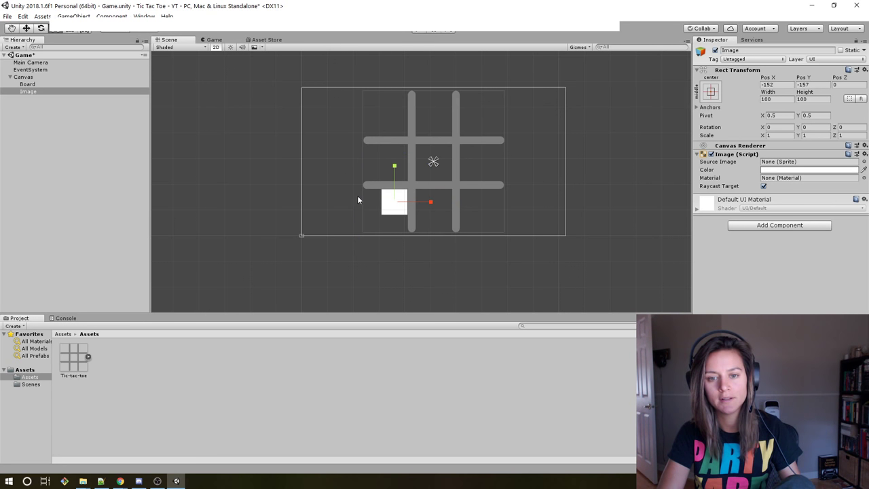
pyautogui.click(71, 29)
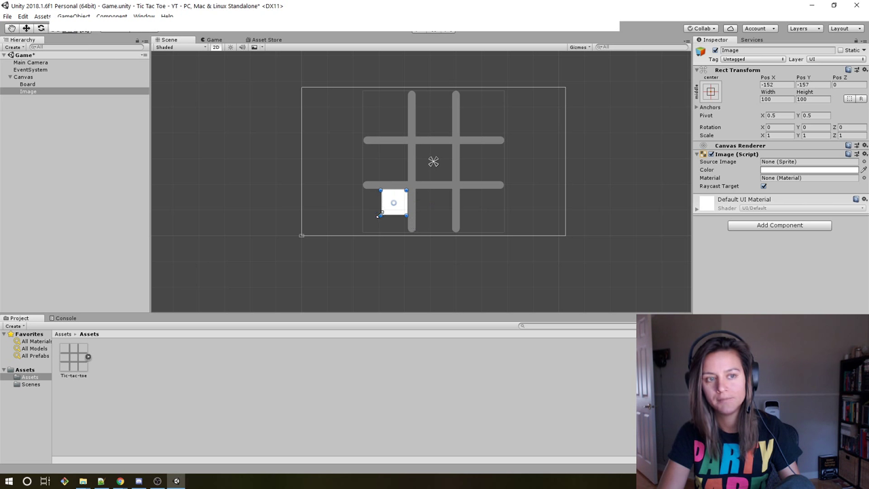
pyautogui.moveTo(379, 215); pyautogui.dragTo(362, 229)
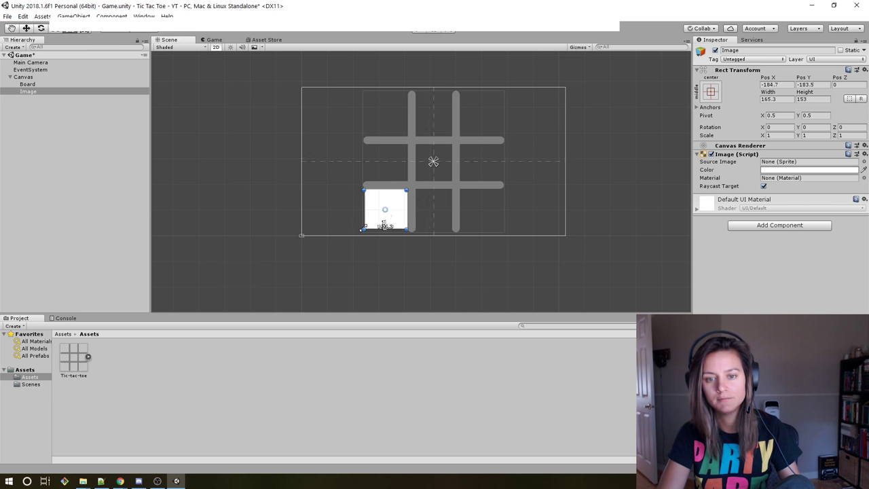
pyautogui.moveTo(362, 229); pyautogui.dragTo(359, 230)
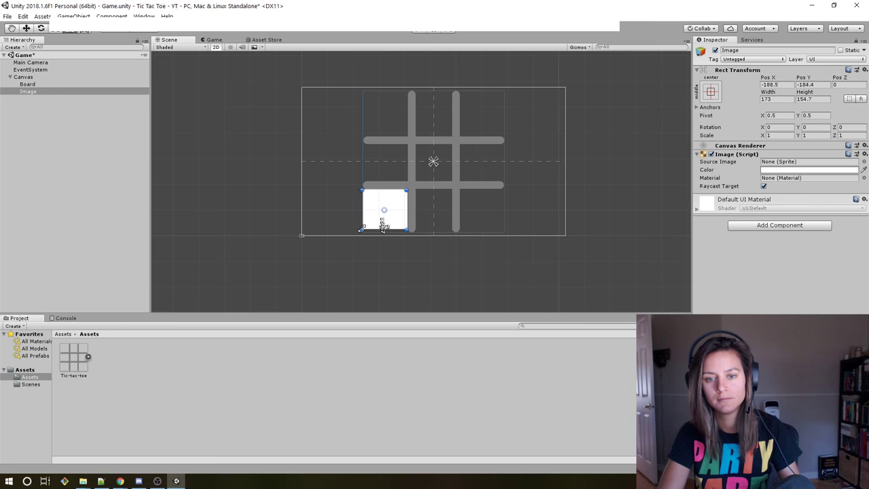
pyautogui.click(418, 205)
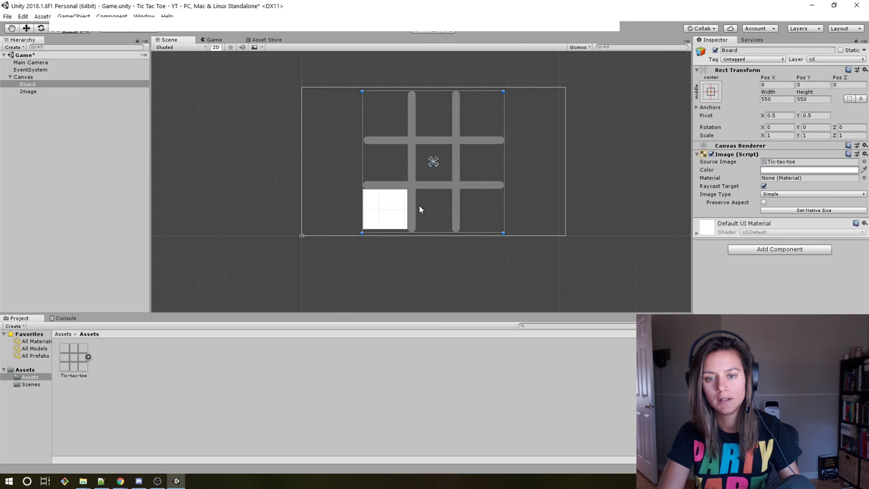
pyautogui.click(212, 40)
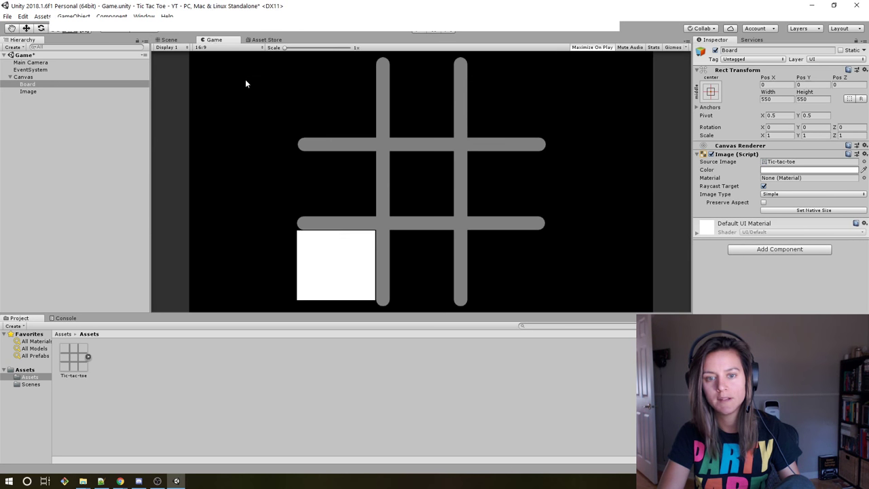
pyautogui.click(171, 41)
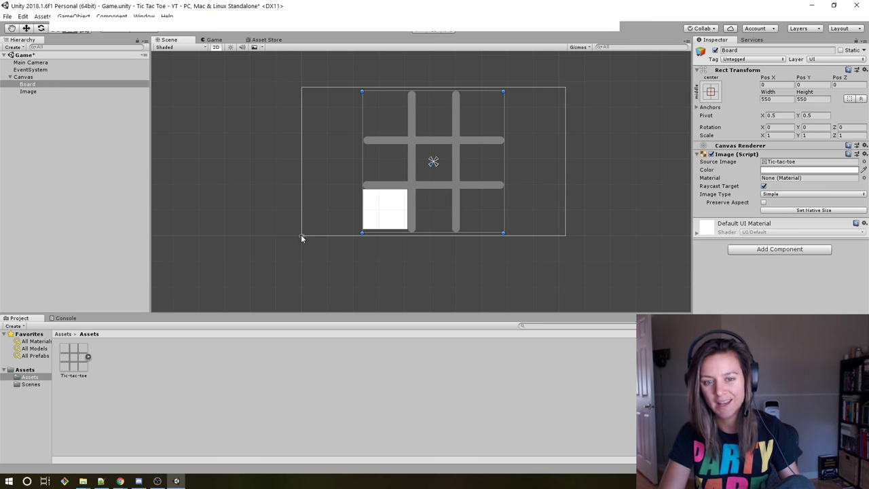
# Step: Select the white cell image and shift it slightly right with the Move tool
pyautogui.scroll(2, 301, 238)
pyautogui.scroll(3, 300, 239)
pyautogui.scroll(3, 298, 244)
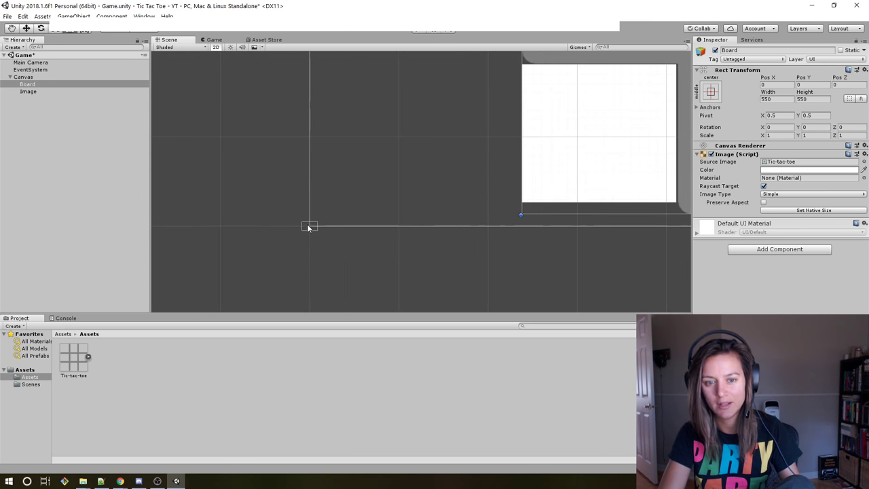
pyautogui.scroll(-2, 464, 227)
pyautogui.scroll(-3, 459, 232)
pyautogui.scroll(-2, 459, 231)
pyautogui.scroll(-2, 459, 231)
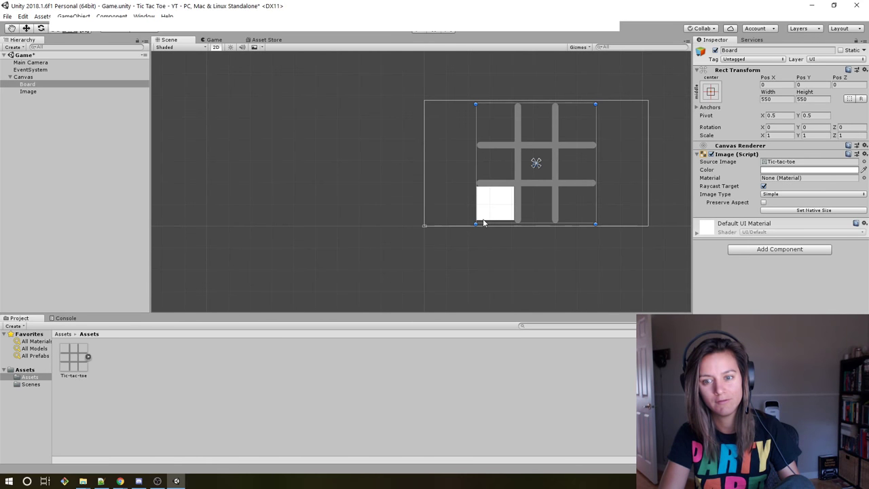
pyautogui.click(496, 206)
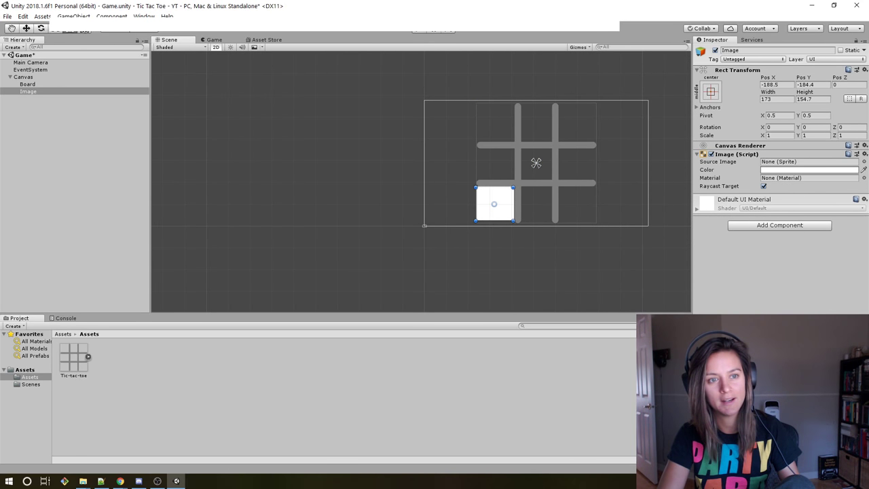
pyautogui.press('y')
pyautogui.press('w')
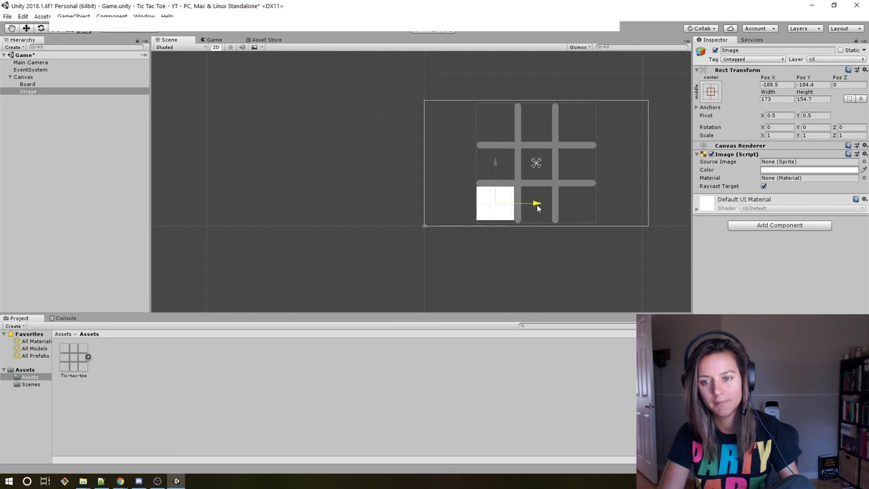
pyautogui.moveTo(536, 208); pyautogui.dragTo(538, 208)
pyautogui.press('y')
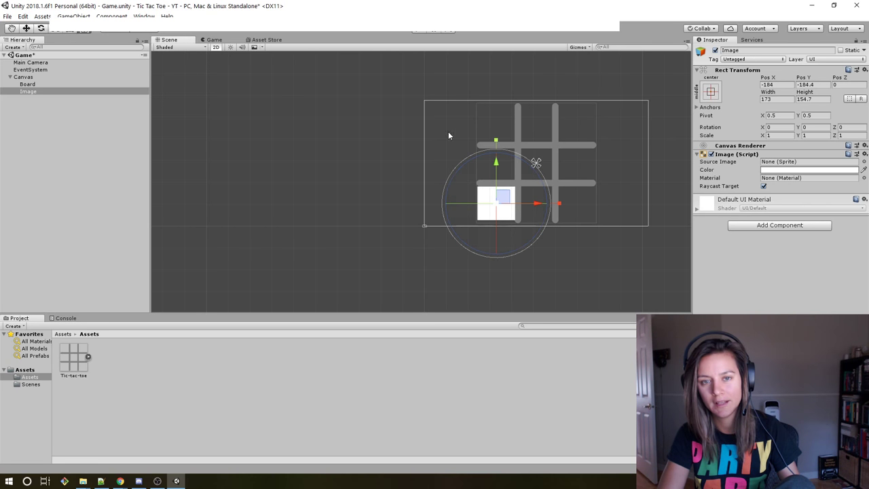
# Step: Nudge the cell slightly left and up to Pos Y -183.3, then preview in the Game view
pyautogui.scroll(3, 531, 194)
pyautogui.scroll(3, 531, 194)
pyautogui.scroll(2, 531, 194)
pyautogui.moveTo(532, 197); pyautogui.dragTo(535, 181, button='middle')
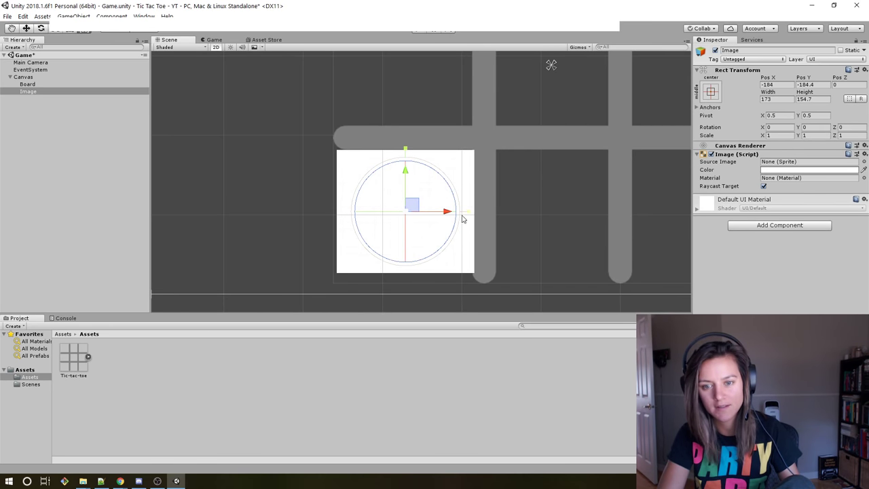
pyautogui.moveTo(449, 213); pyautogui.dragTo(446, 214)
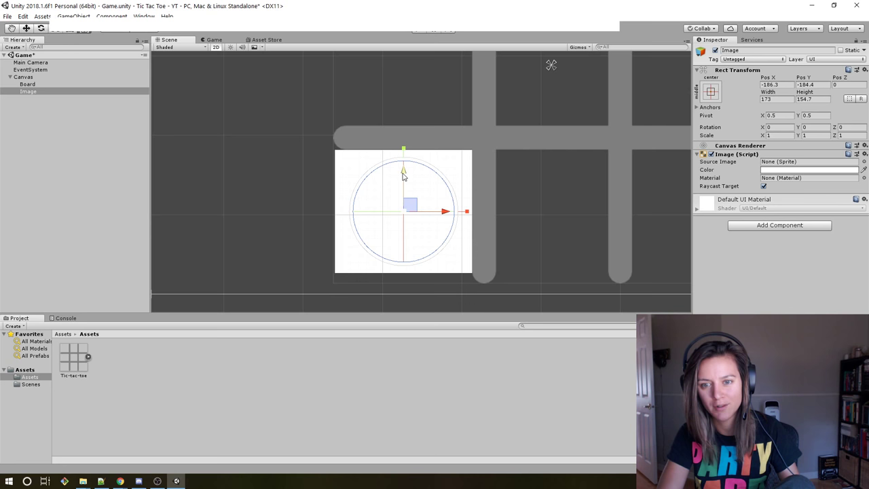
pyautogui.moveTo(403, 175); pyautogui.dragTo(403, 174)
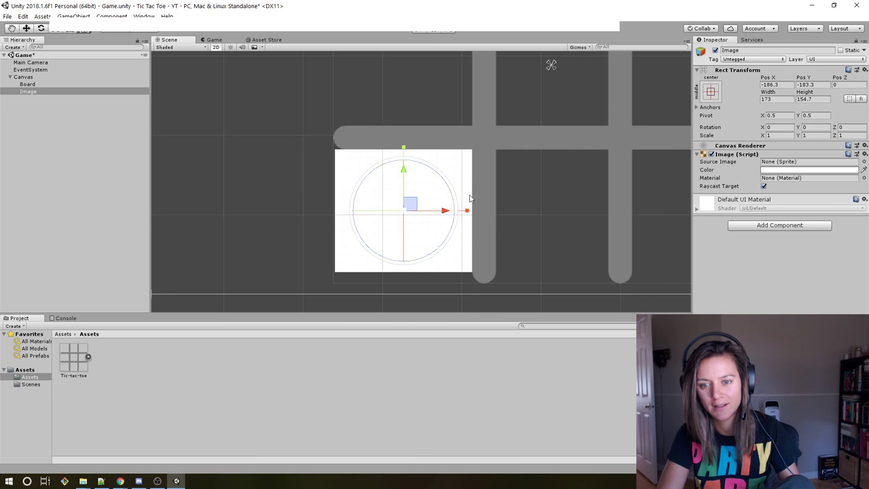
pyautogui.hotkey('ctrl', '2')
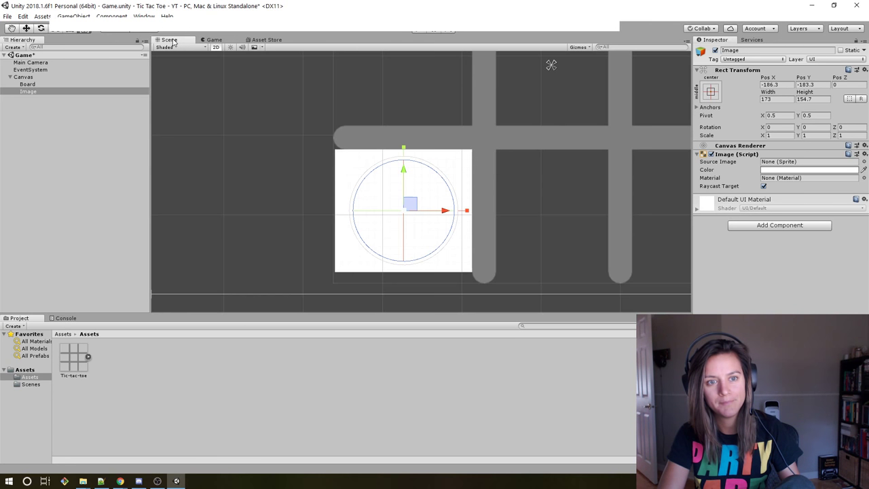
# Step: Add a Button component to the bottom-left white cell Image via Add Component
pyautogui.click(168, 40)
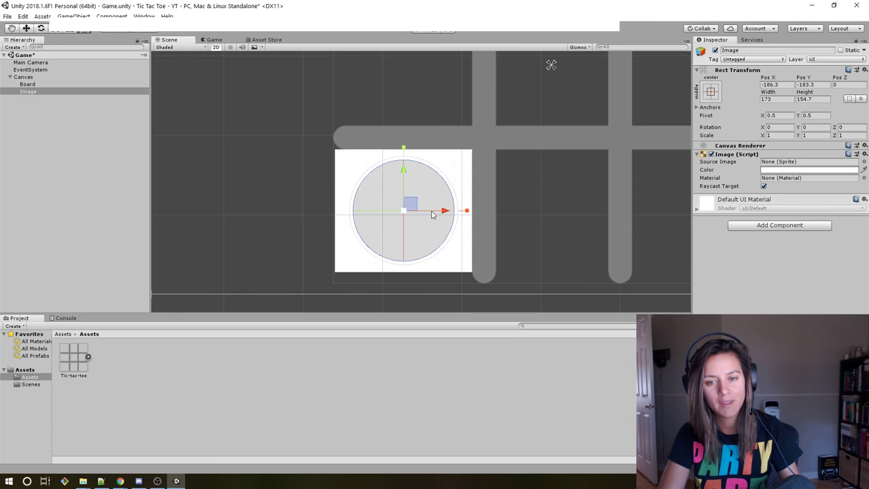
pyautogui.click(779, 227)
pyautogui.click(754, 261)
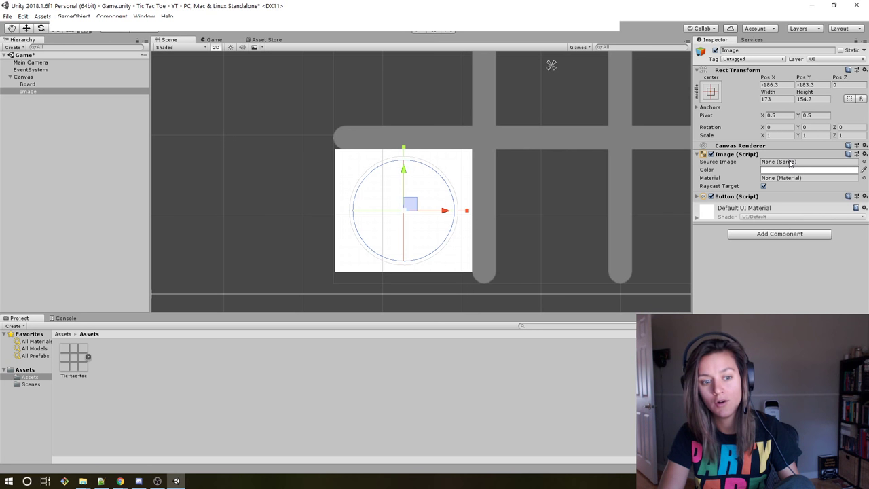
pyautogui.click(175, 382)
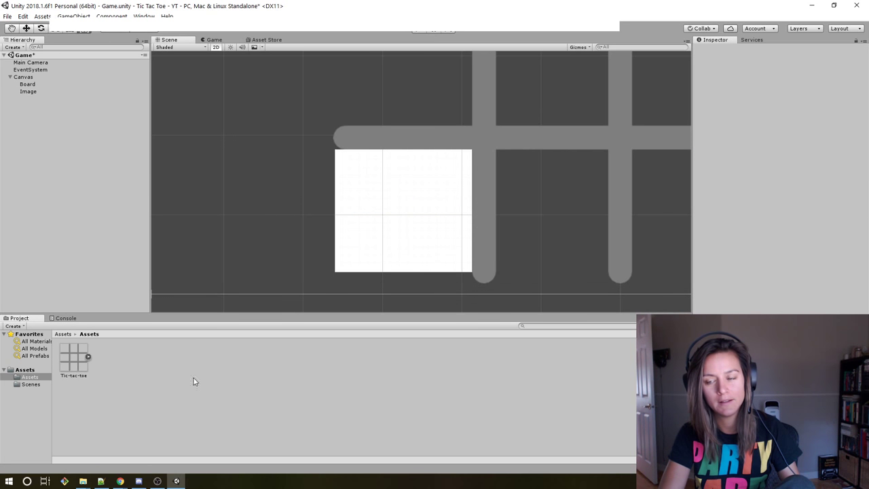
pyautogui.click(389, 191)
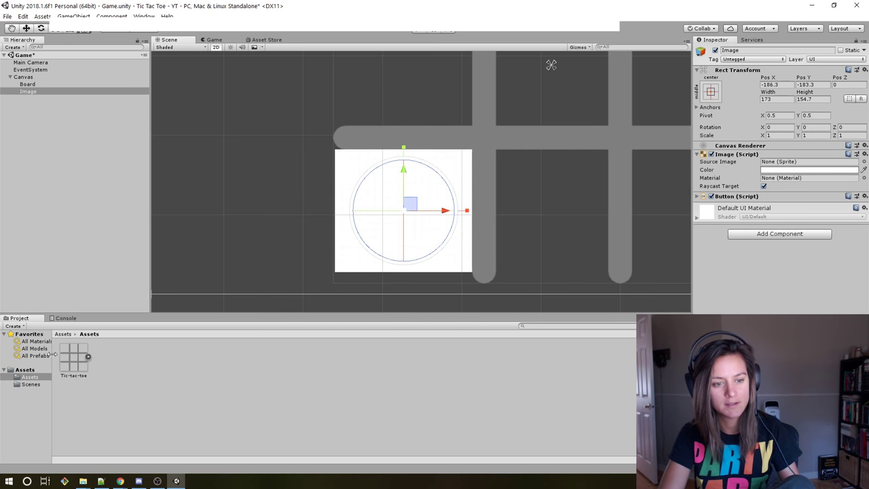
# Step: Start a new asset import from the Assets folder's context menu
pyautogui.click(29, 378)
pyautogui.rightClick(29, 378)
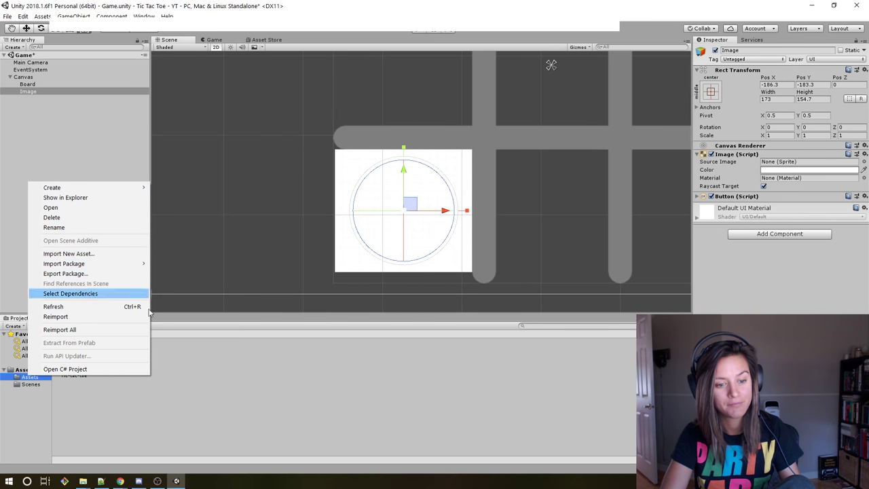
pyautogui.click(244, 384)
pyautogui.rightClick(25, 380)
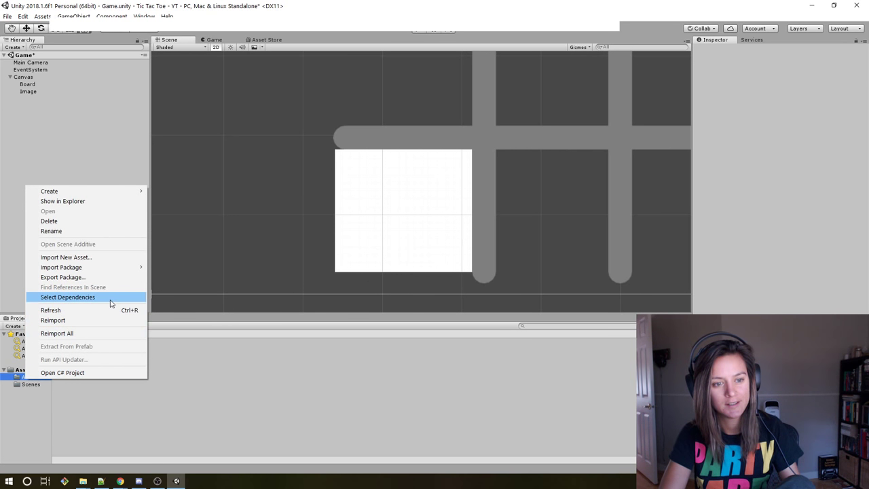
pyautogui.click(112, 259)
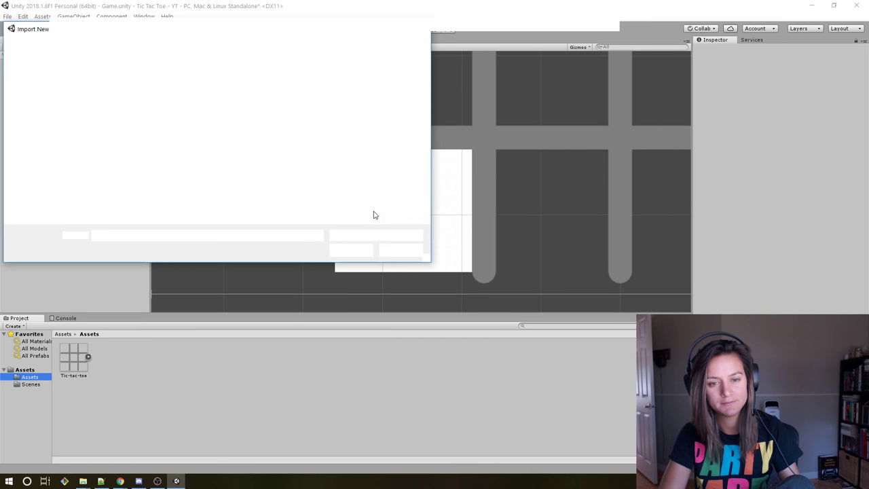
# Step: Import the black, test1 and X images into Assets, then reselect the Image cell
pyautogui.click(125, 104)
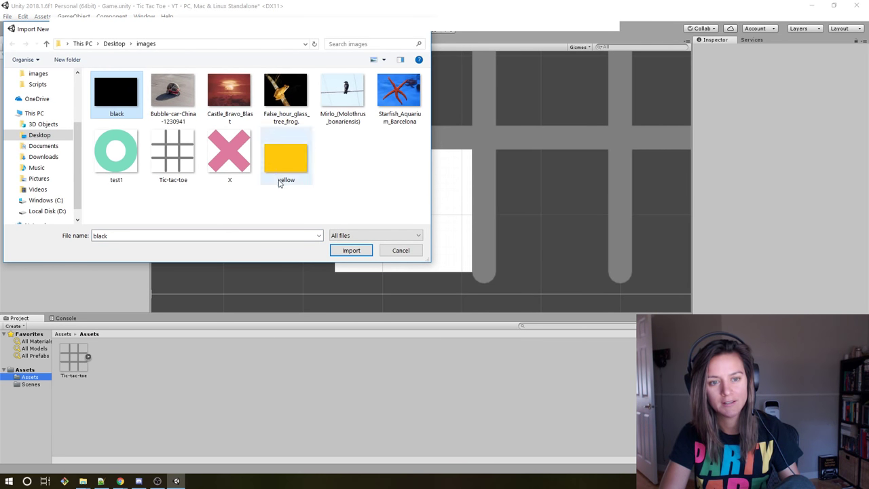
pyautogui.click(230, 152)
pyautogui.click(117, 153)
pyautogui.keyDown('ctrl'); pyautogui.click(230, 153); pyautogui.keyUp('ctrl')
pyautogui.keyDown('ctrl'); pyautogui.click(130, 96); pyautogui.keyUp('ctrl')
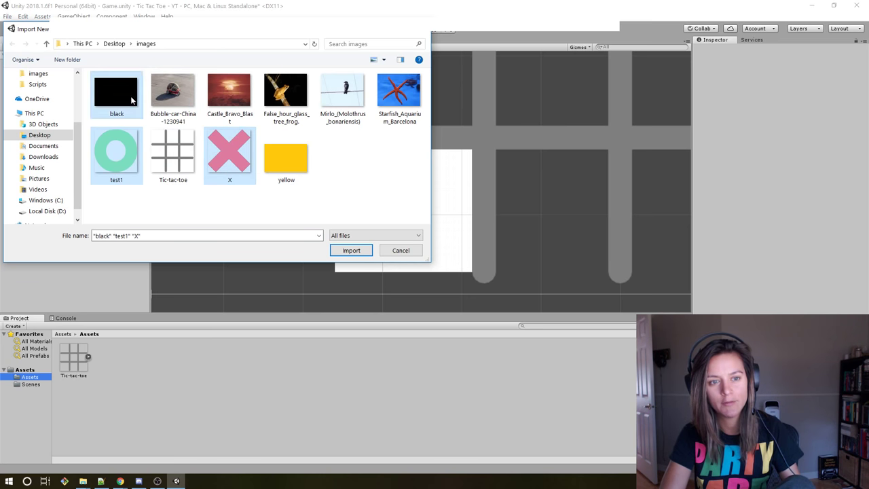
pyautogui.click(351, 251)
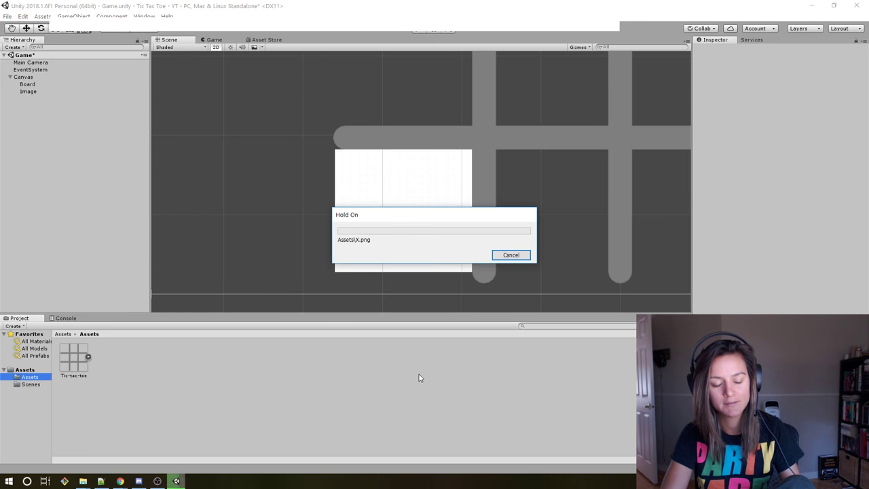
pyautogui.click(73, 357)
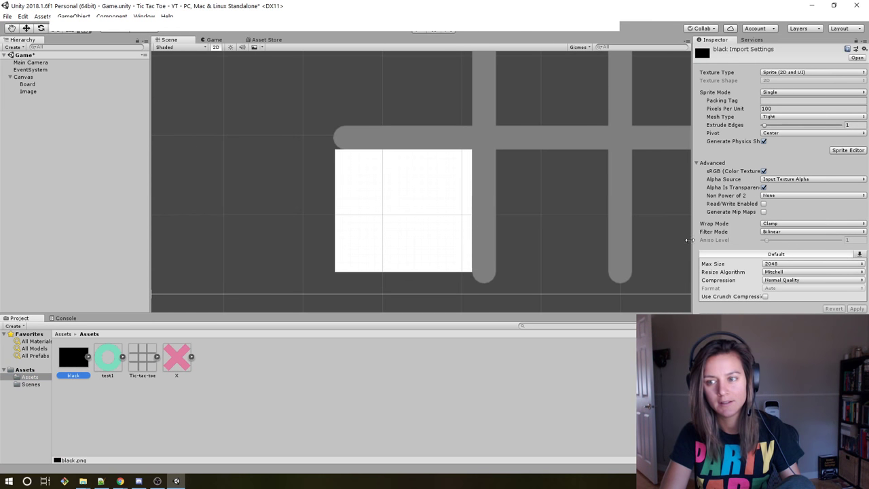
pyautogui.click(30, 92)
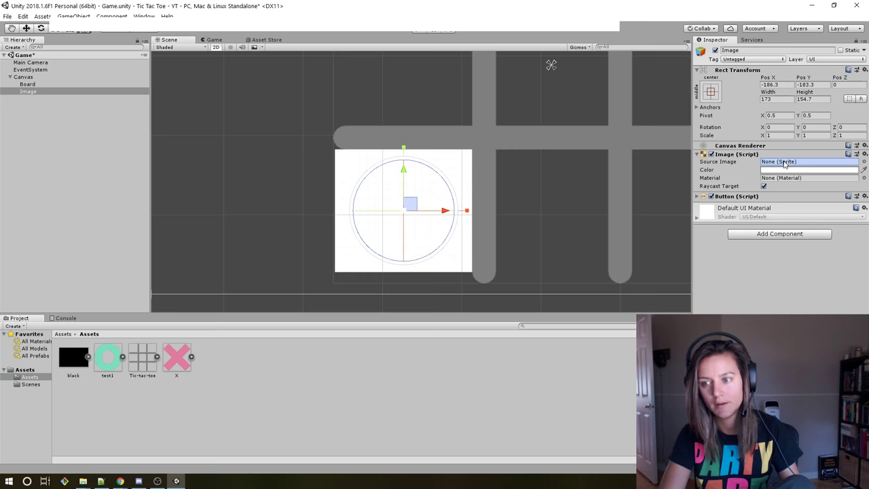
# Step: Make the black sprite the cell Image's Source Image and preview the board in the Game view
pyautogui.moveTo(75, 363); pyautogui.dragTo(808, 161)
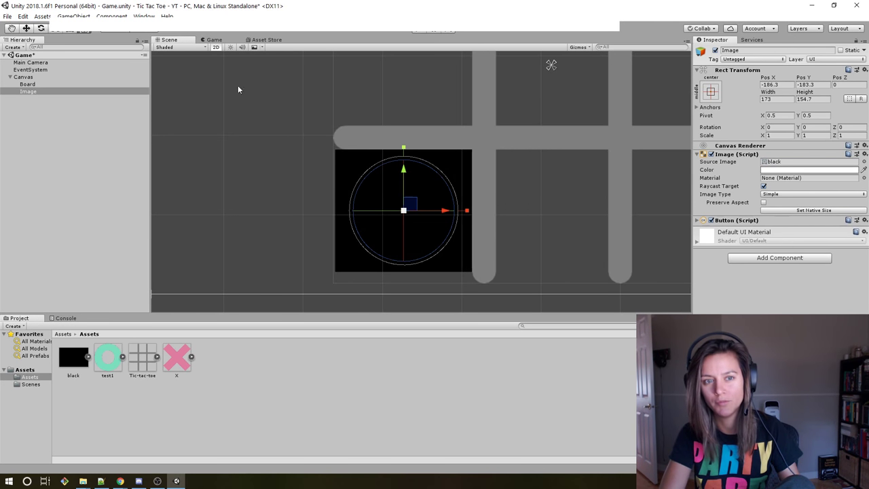
pyautogui.click(220, 40)
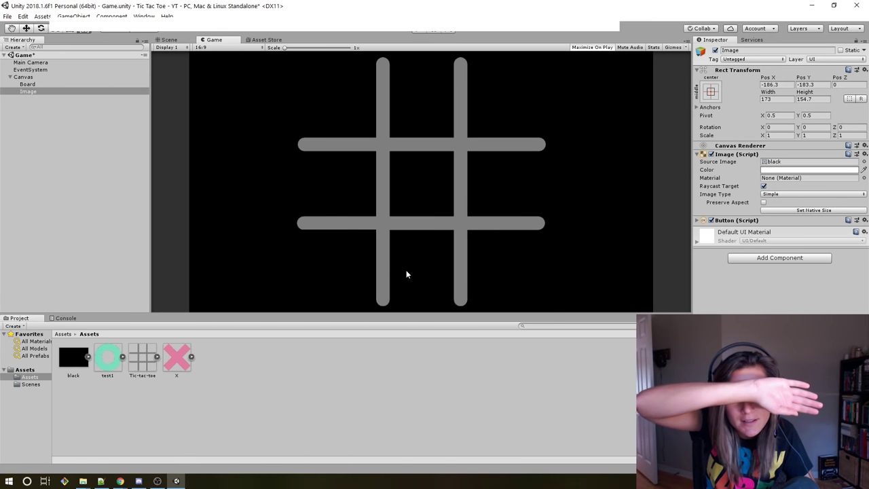
pyautogui.click(169, 40)
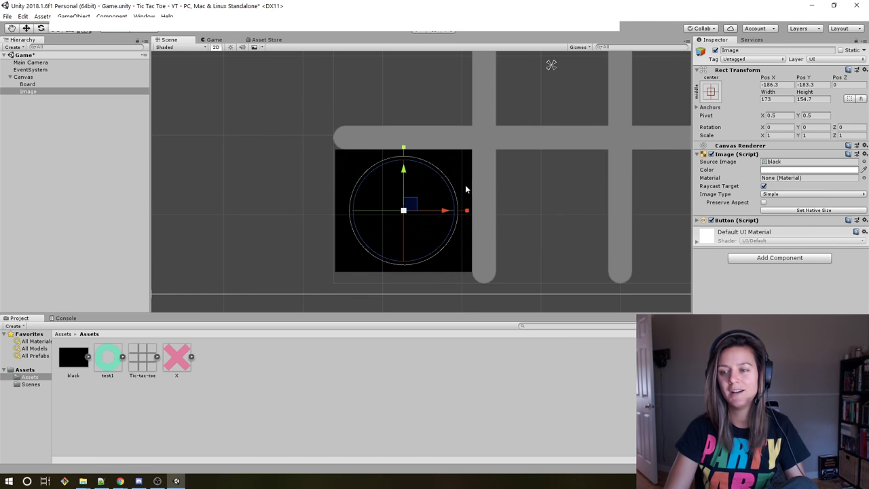
# Step: Add an On Click entry to the Button, then remove it, leaving no click actions
pyautogui.click(697, 221)
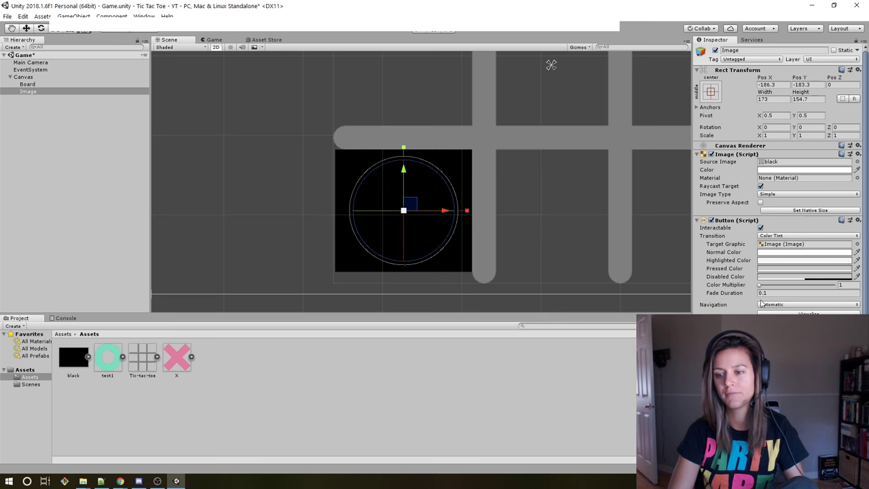
pyautogui.scroll(-1, 726, 304)
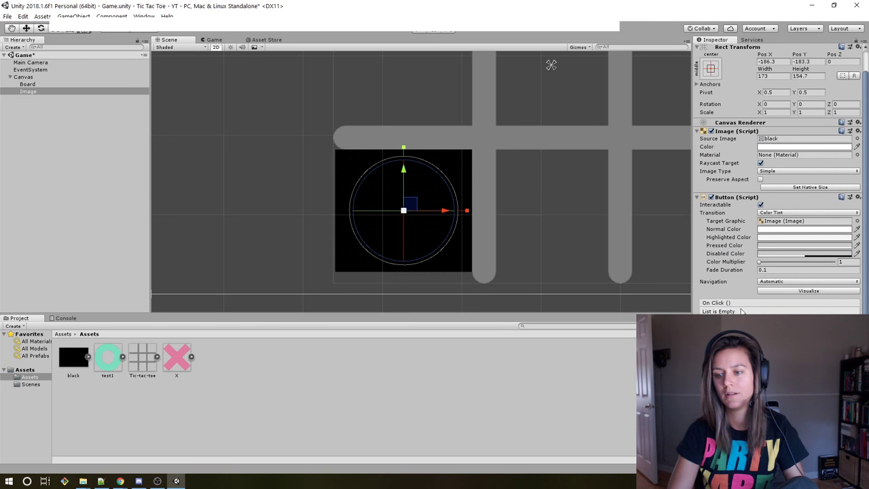
pyautogui.click(847, 321)
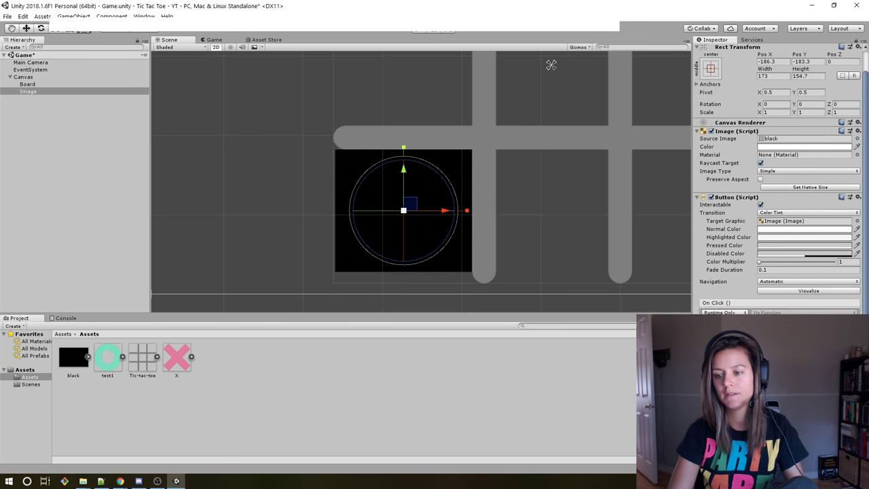
pyautogui.click(780, 311)
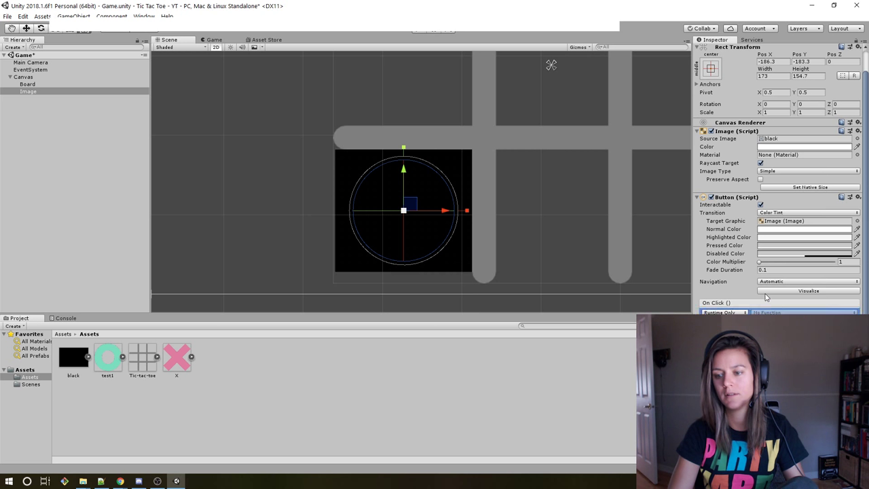
pyautogui.click(857, 339)
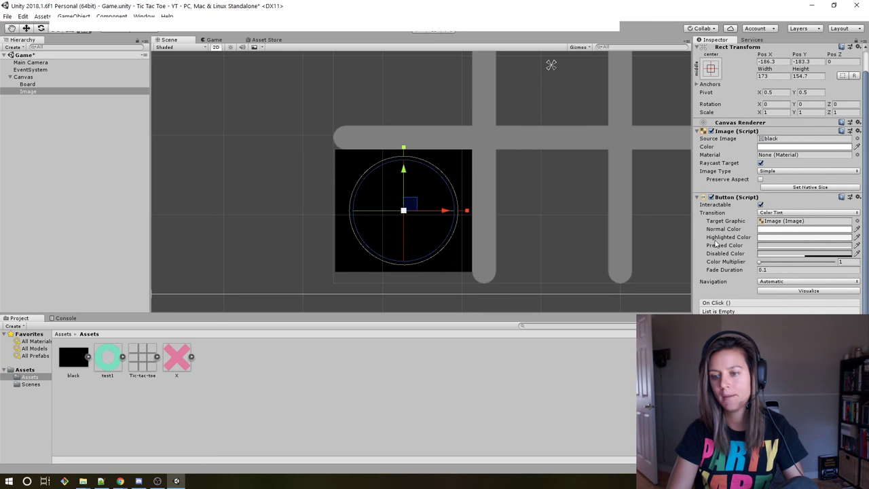
# Step: Collapse the Button and Image components and try Edit Script on the Button
pyautogui.click(697, 196)
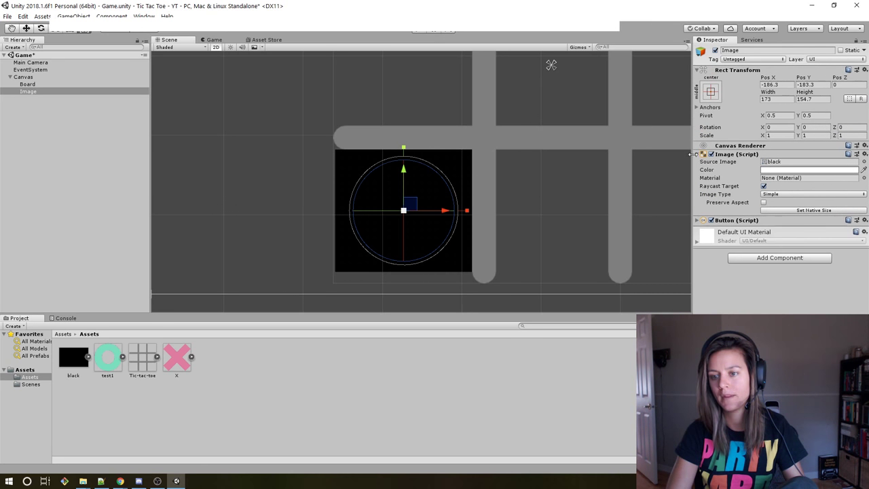
pyautogui.click(697, 155)
pyautogui.rightClick(763, 165)
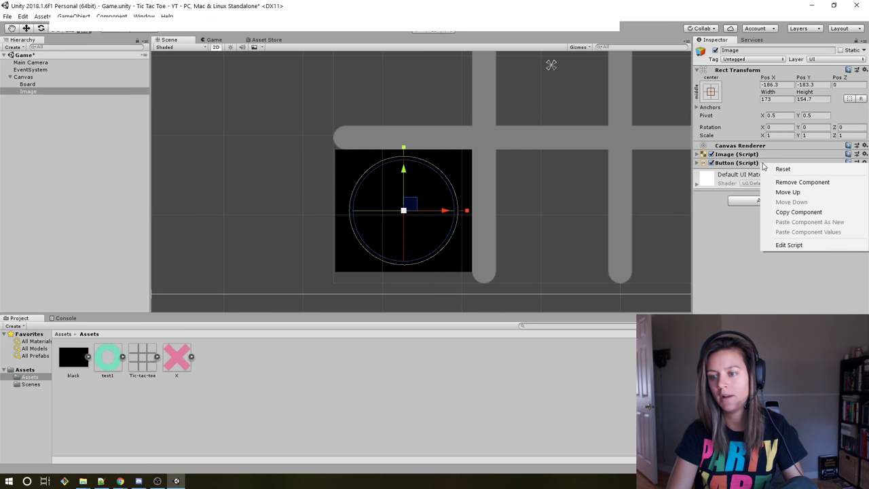
pyautogui.click(806, 245)
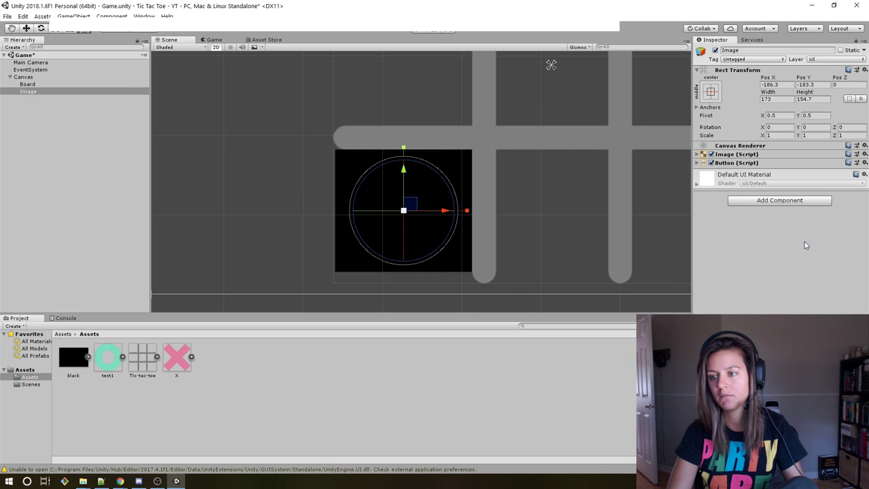
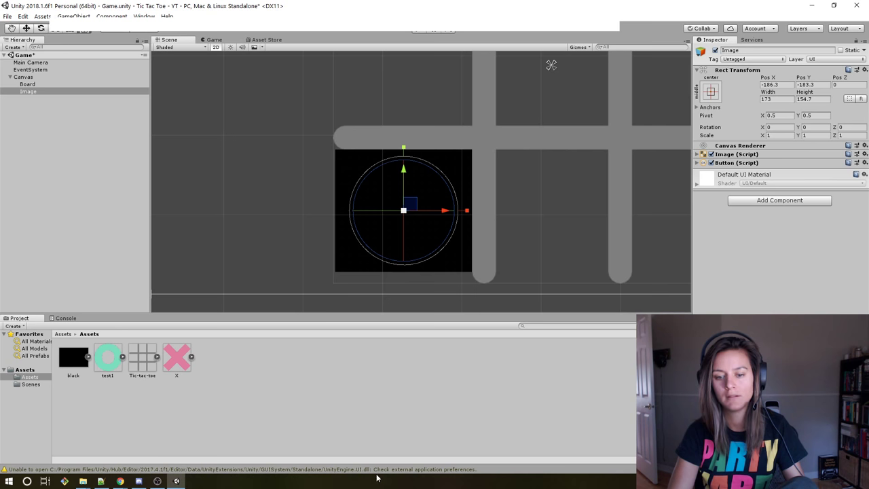
# Step: Inspect the Image object's Button and Image component settings
pyautogui.click(757, 165)
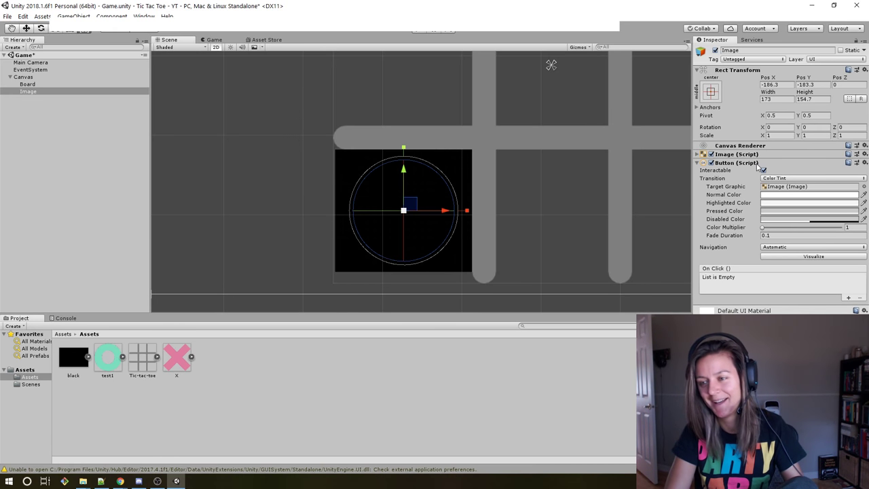
pyautogui.click(757, 154)
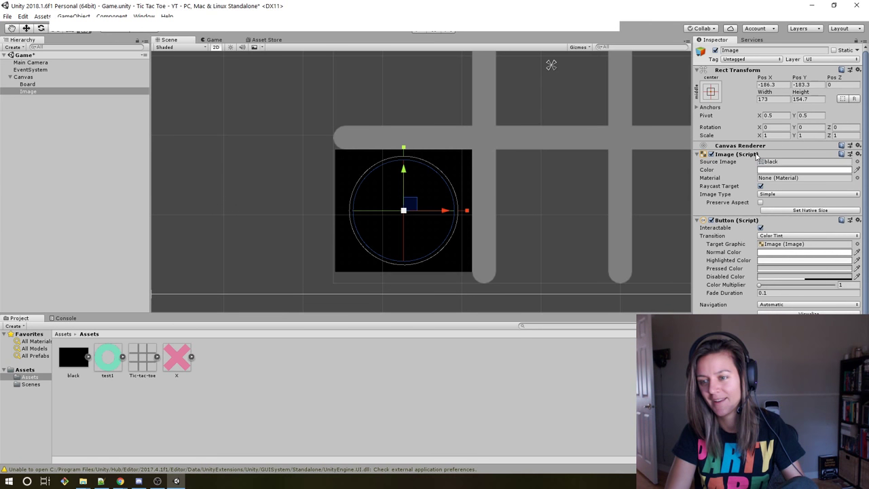
pyautogui.click(757, 154)
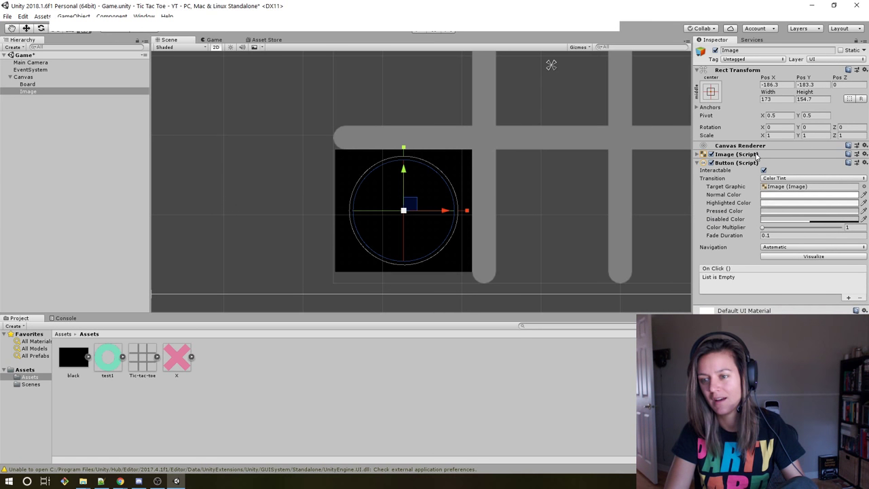
# Step: Add a new script component named imageScript to Image and locate it in Assets
pyautogui.click(752, 163)
pyautogui.click(760, 201)
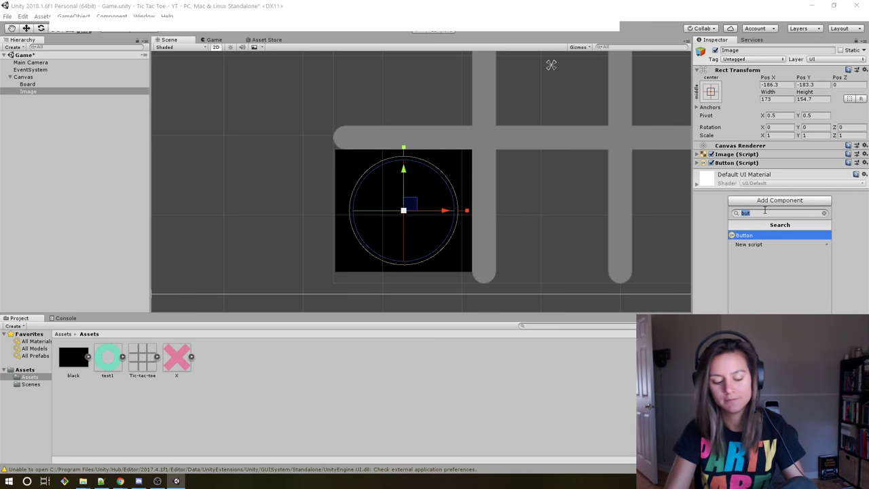
pyautogui.write('axo')
pyautogui.press('BackSpace')
pyautogui.press('BackSpace')
pyautogui.press('BackSpace')
pyautogui.write('sc')
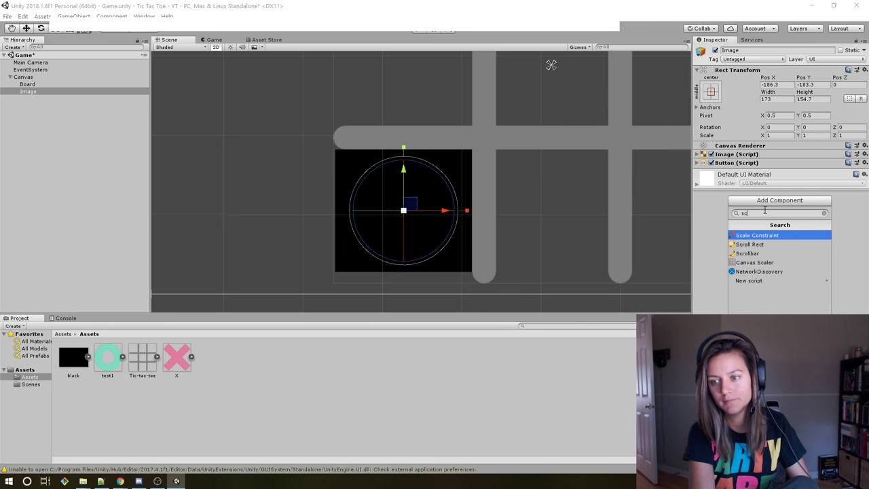
pyautogui.press('Down')
pyautogui.press('Down')
pyautogui.press('Down')
pyautogui.press('Down')
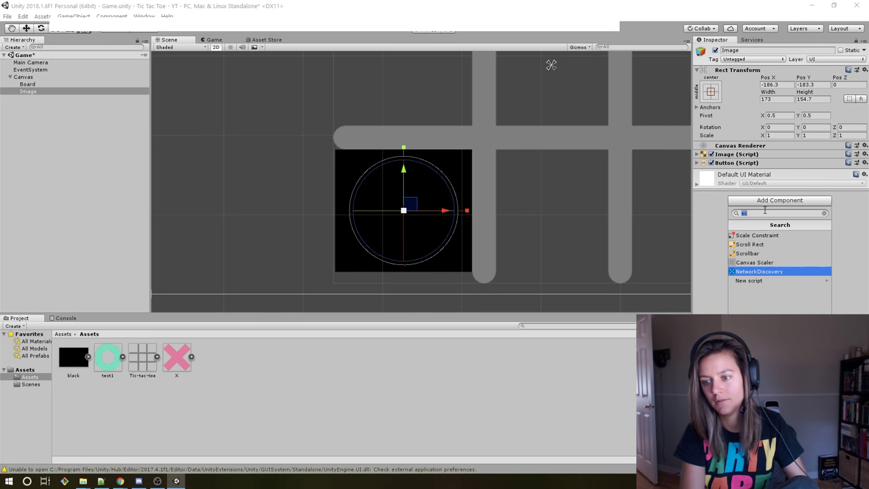
pyautogui.press('Down')
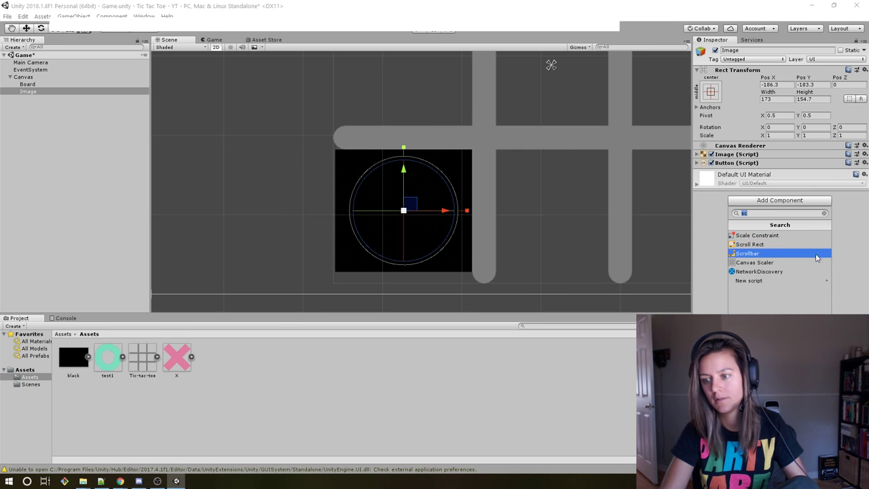
pyautogui.click(798, 280)
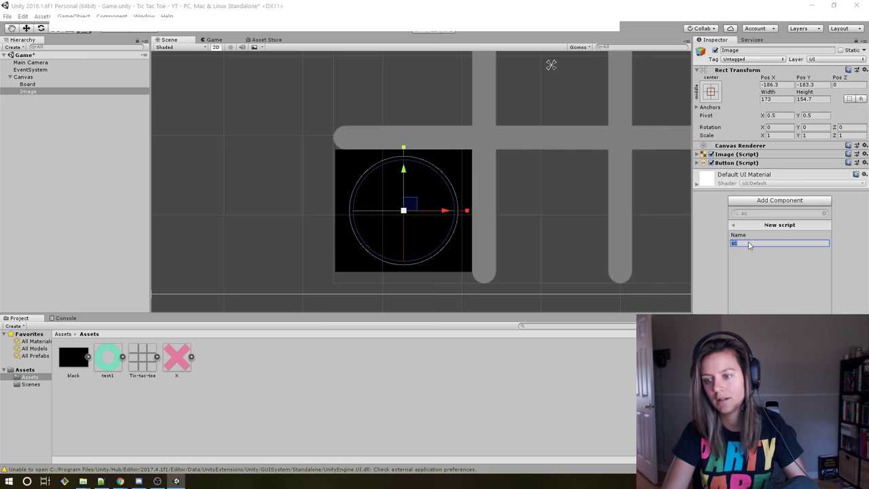
pyautogui.hotkey('ctrl', 'a')
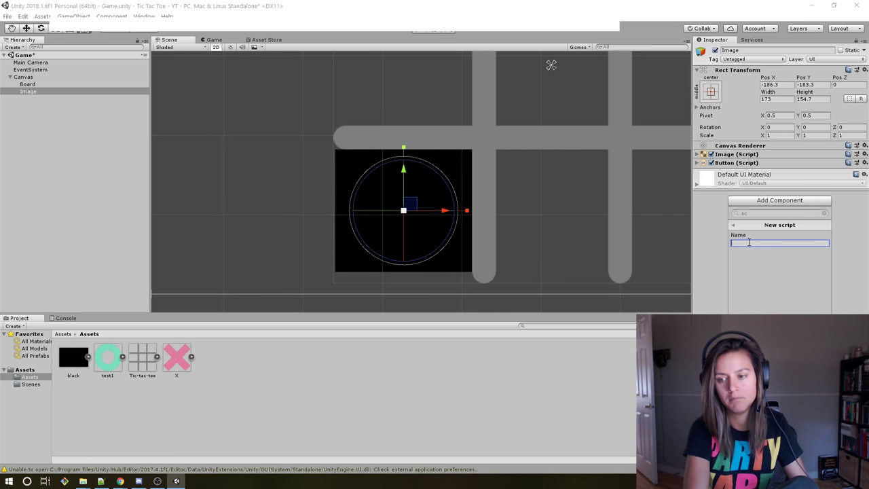
pyautogui.write('imageScript')
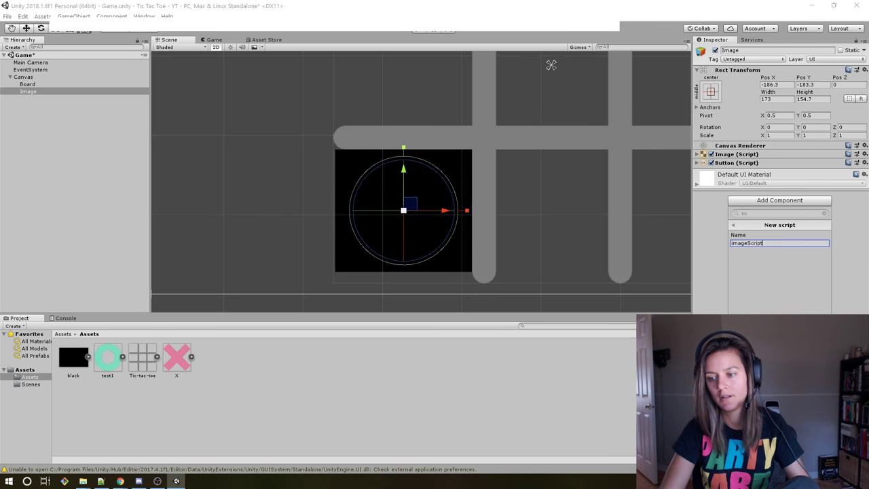
pyautogui.press('Return')
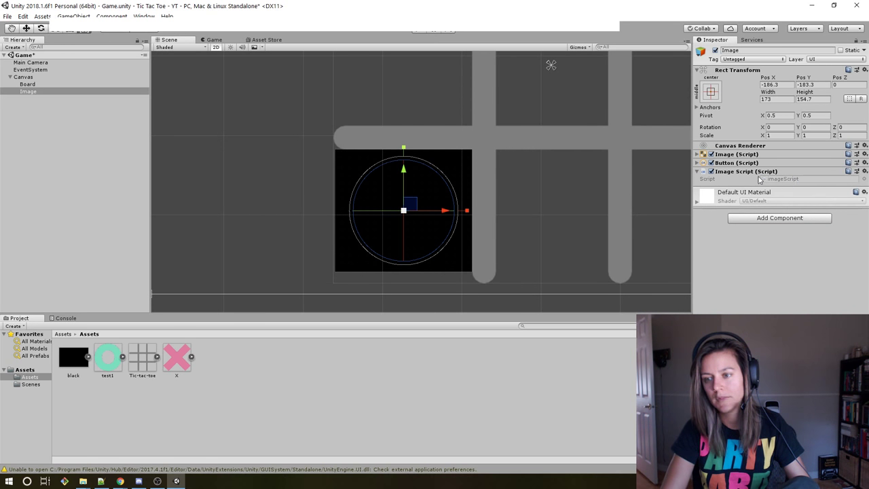
pyautogui.click(767, 178)
# Step: Create a Scripts folder in the root Assets folder
pyautogui.click(139, 370)
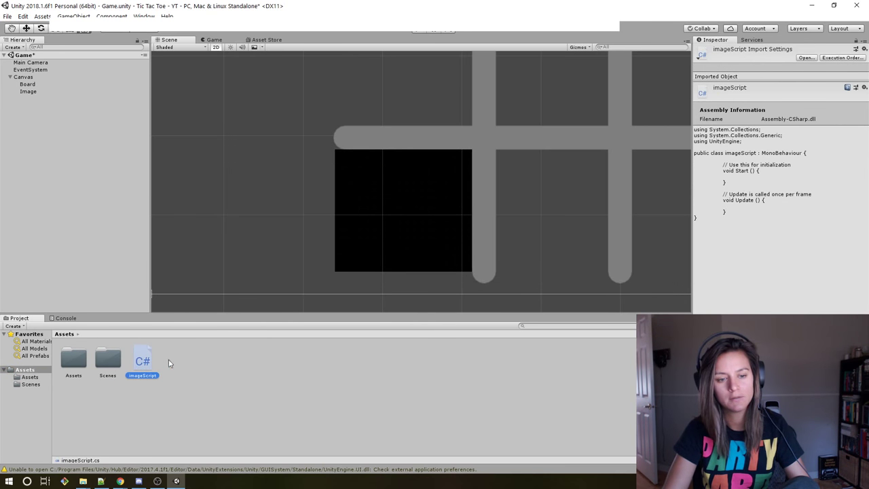
pyautogui.click(15, 415)
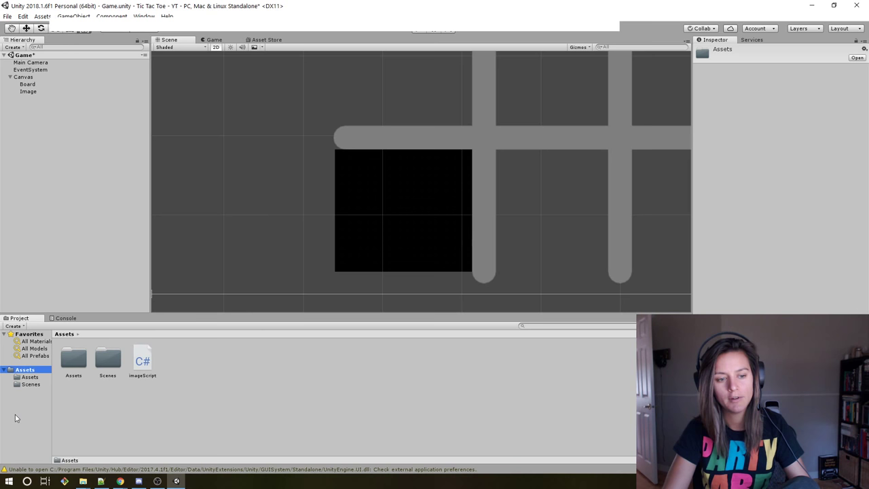
pyautogui.rightClick(25, 371)
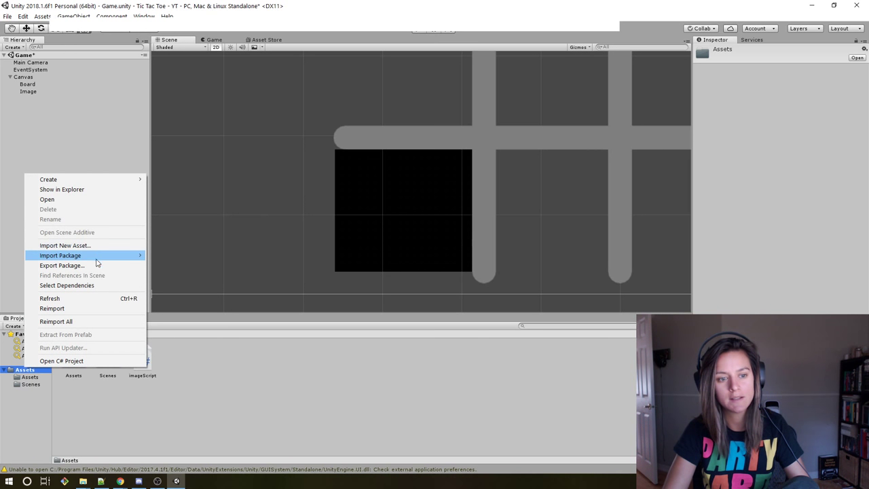
pyautogui.moveTo(106, 180)
pyautogui.click(194, 180)
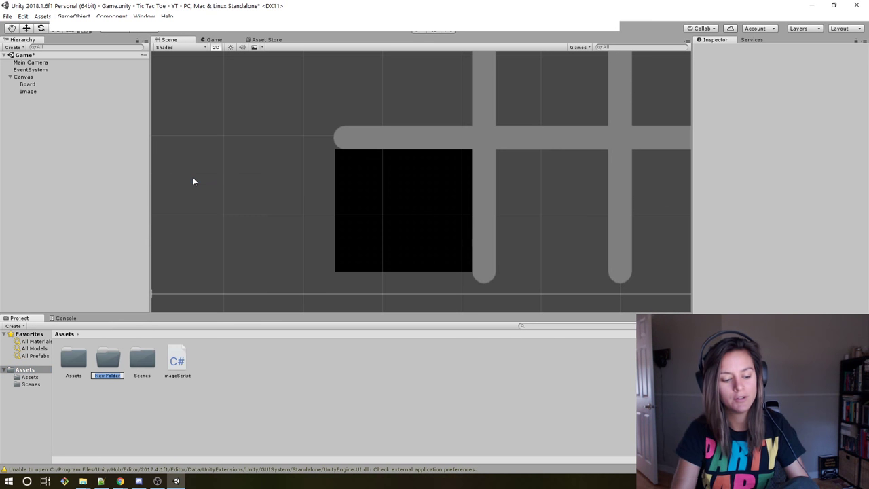
pyautogui.write('Scrip')
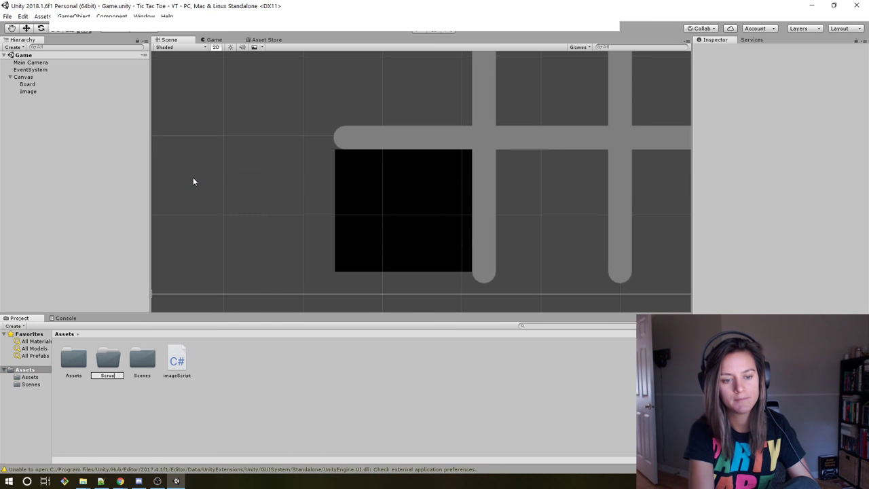
pyautogui.press('BackSpace')
pyautogui.press('BackSpace')
pyautogui.press('BackSpace')
pyautogui.write('ts')
pyautogui.press('Return')
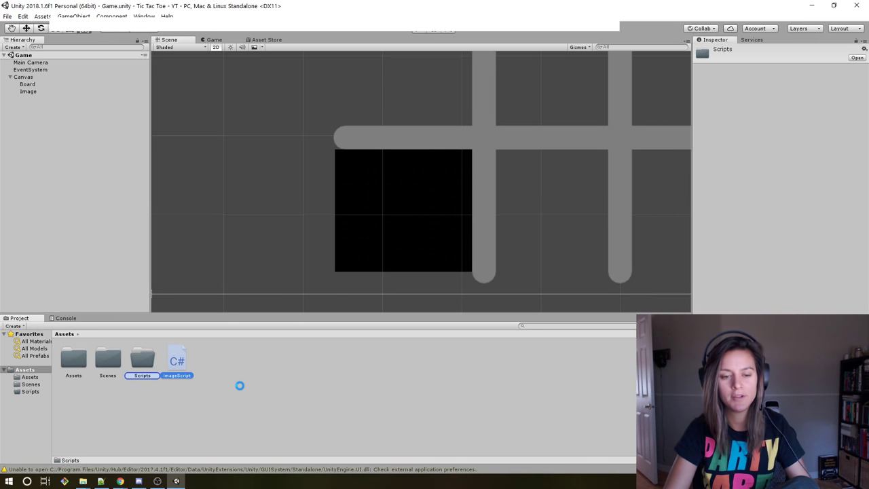
# Step: Create a second Assets folder named Prefab
pyautogui.click(368, 231)
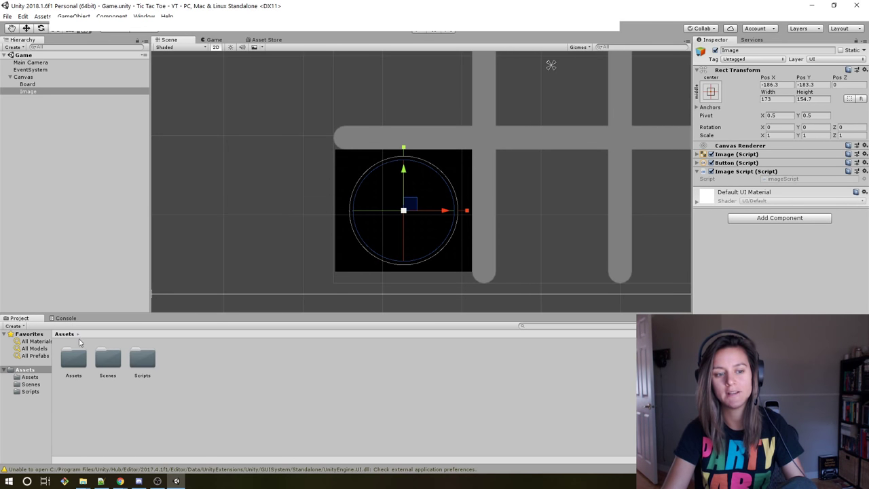
pyautogui.click(20, 369)
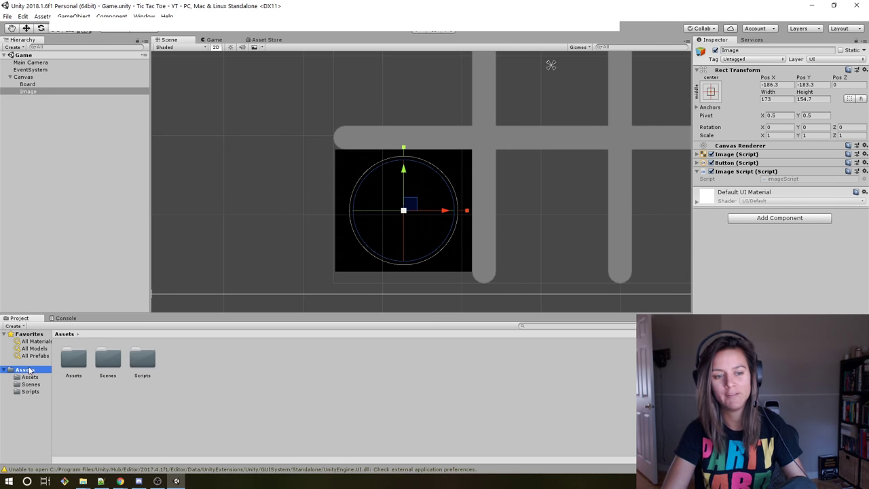
pyautogui.rightClick(23, 372)
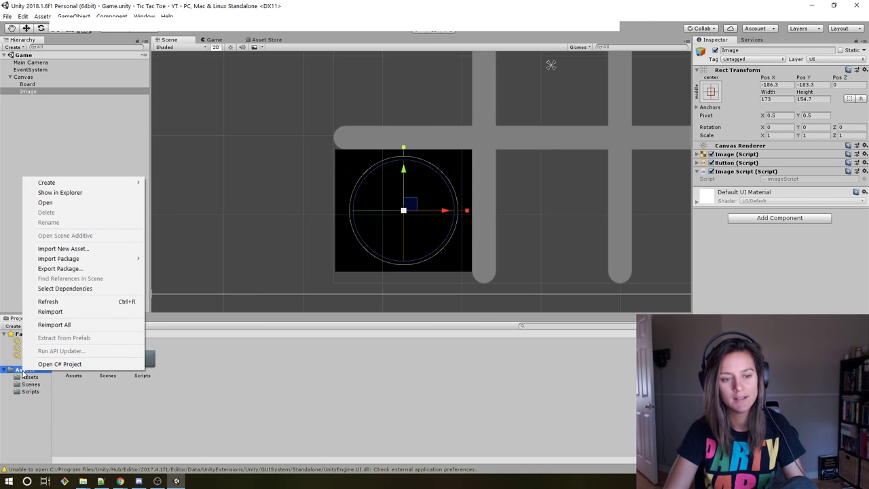
pyautogui.moveTo(95, 181)
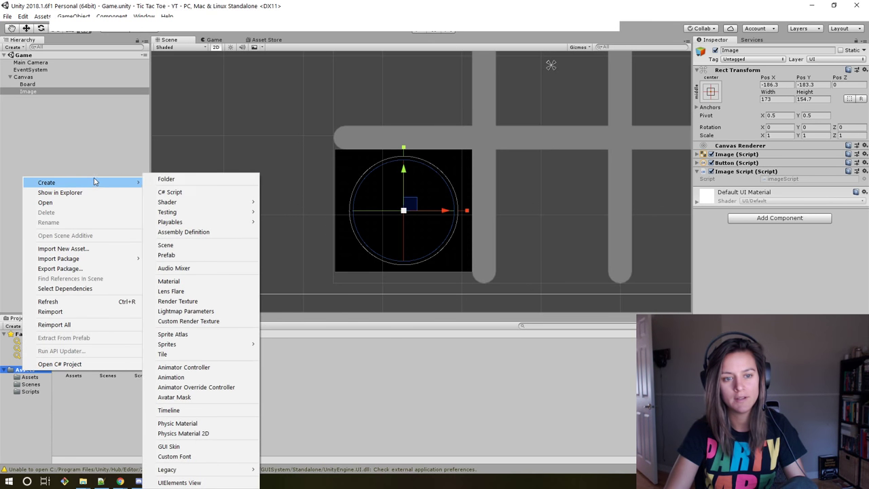
pyautogui.click(198, 178)
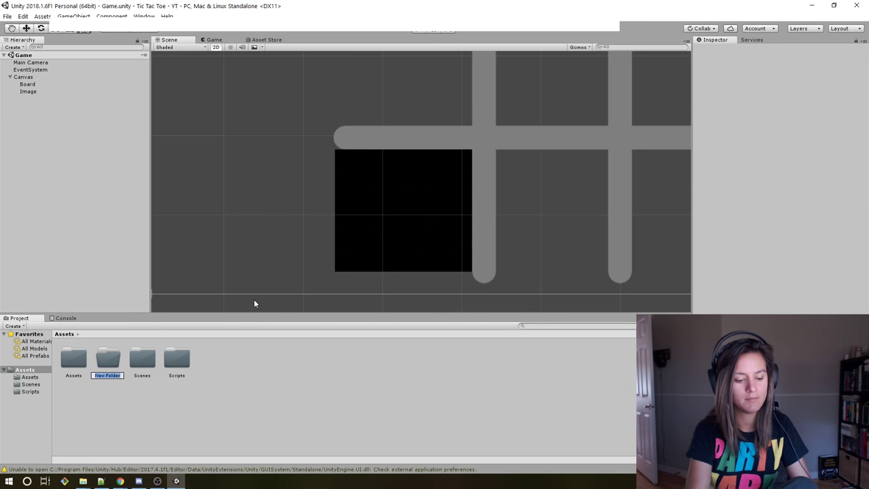
pyautogui.write('Prefa')
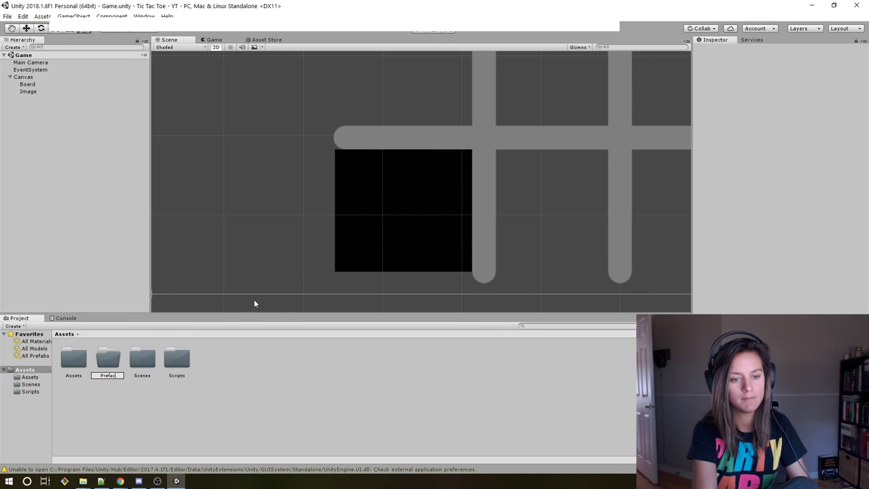
pyautogui.write('b')
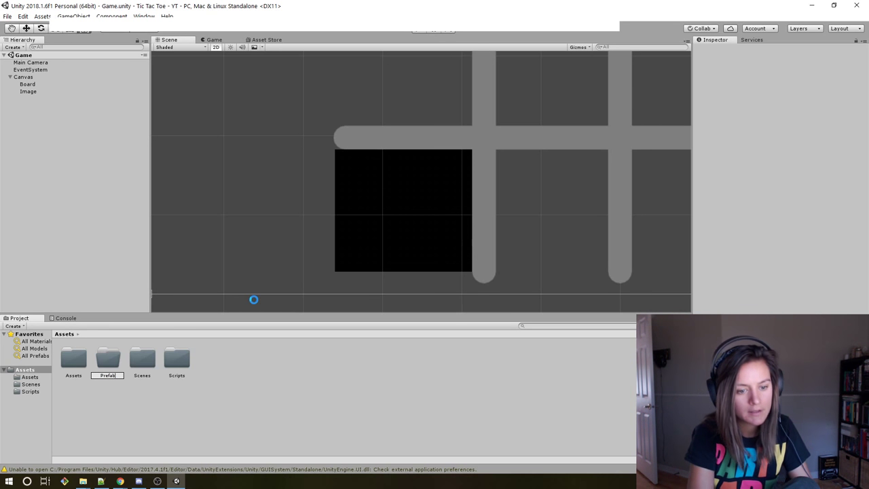
pyautogui.press('Return')
pyautogui.click(40, 93)
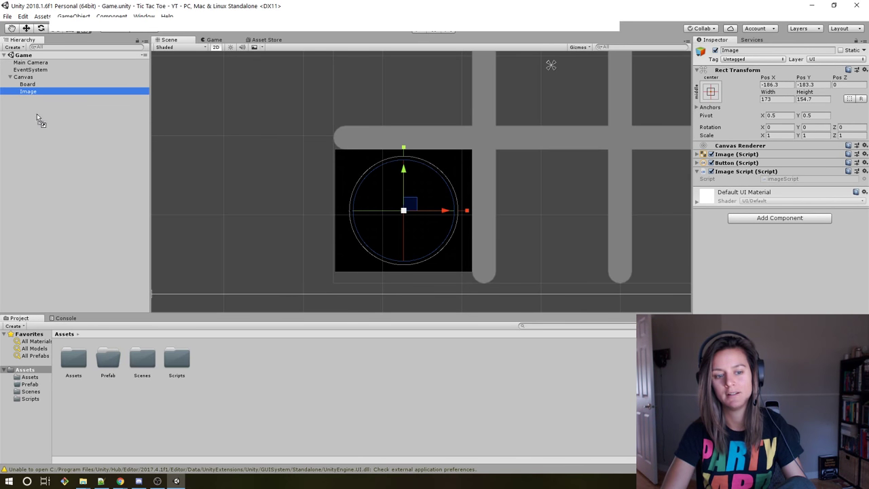
# Step: Place an Image prefab instance under Canvas and move it into the top-left cell
pyautogui.click(117, 365)
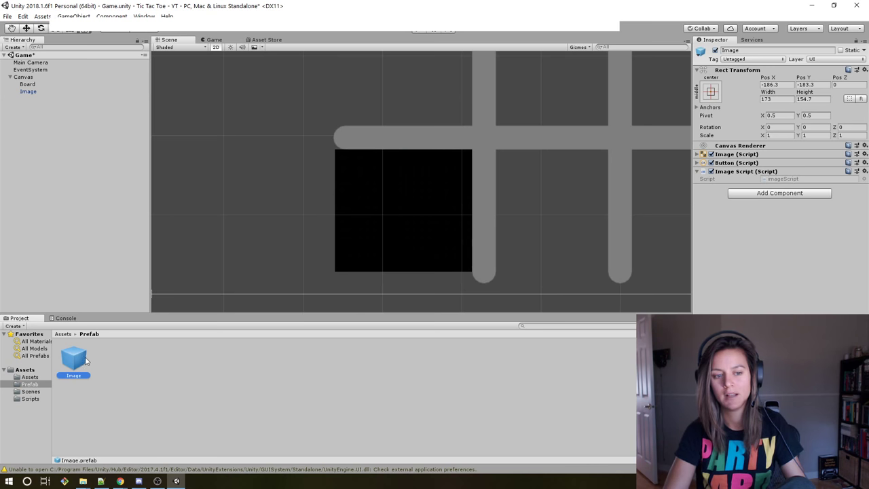
pyautogui.moveTo(304, 281); pyautogui.dragTo(408, 104)
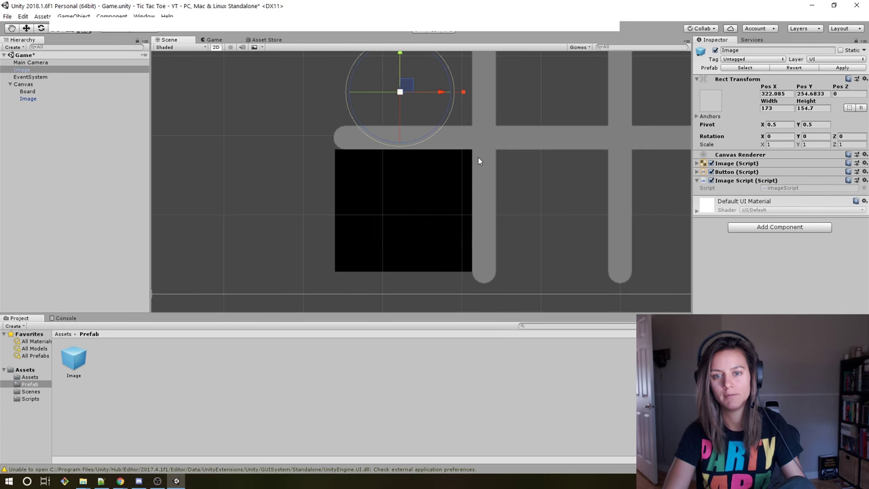
pyautogui.scroll(-2, 478, 161)
pyautogui.scroll(-2, 477, 160)
pyautogui.scroll(-2, 477, 160)
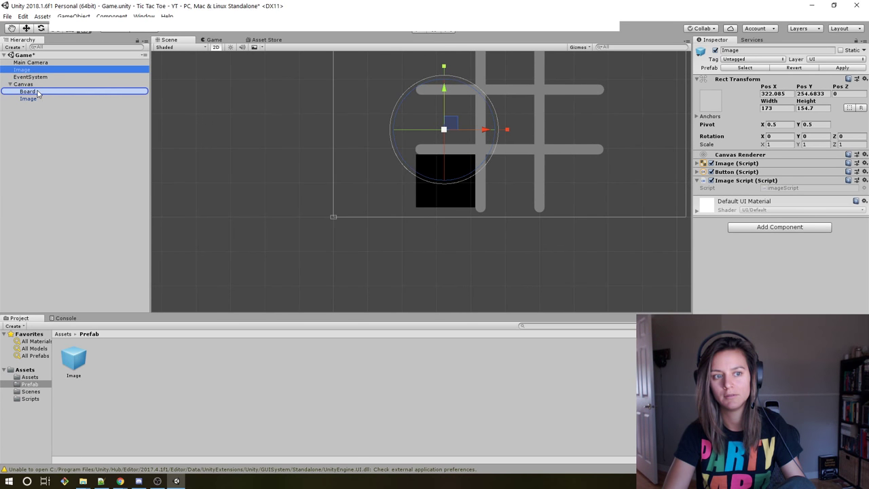
pyautogui.moveTo(44, 79); pyautogui.dragTo(39, 99)
pyautogui.press('w')
pyautogui.moveTo(446, 129); pyautogui.dragTo(459, 112)
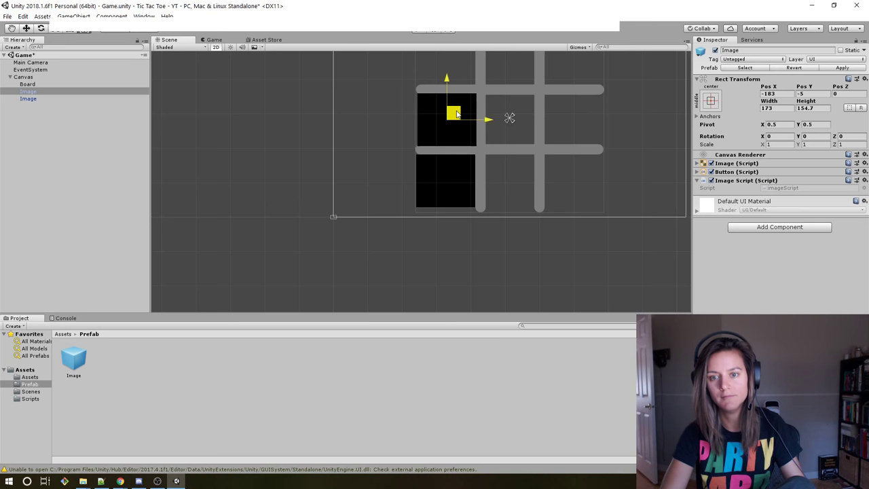
pyautogui.press('y')
pyautogui.scroll(-1, 541, 129)
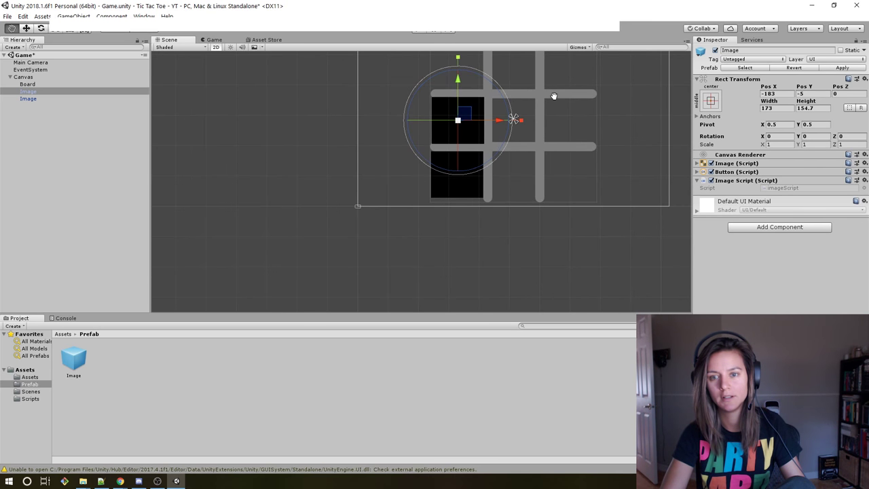
pyautogui.moveTo(553, 95); pyautogui.dragTo(550, 182, button='middle')
pyautogui.press('w')
pyautogui.moveTo(459, 195)
pyautogui.mouseDown()
pyautogui.moveTo(463, 128)
pyautogui.moveTo(459, 141)
pyautogui.mouseUp()
pyautogui.press('y')
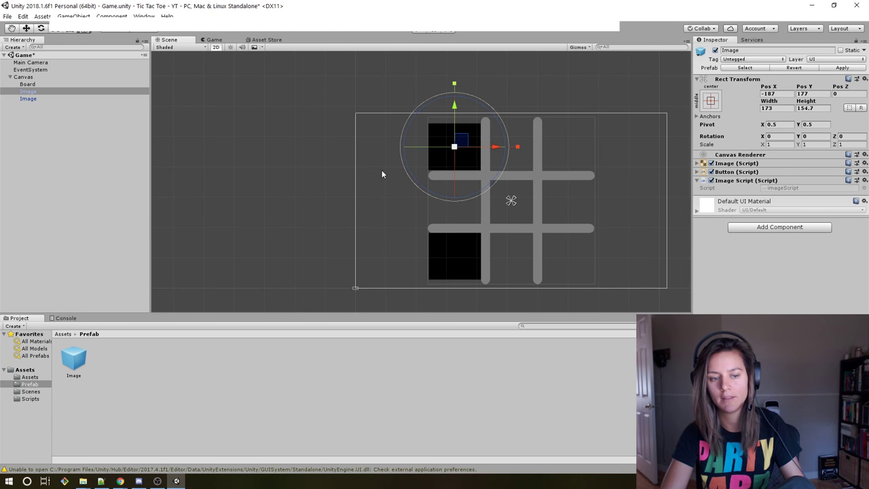
pyautogui.click(26, 100)
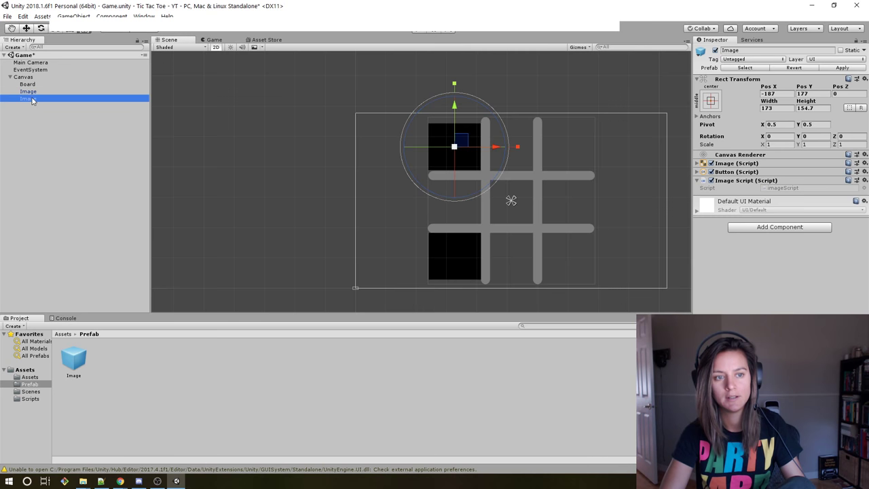
pyautogui.click(38, 91)
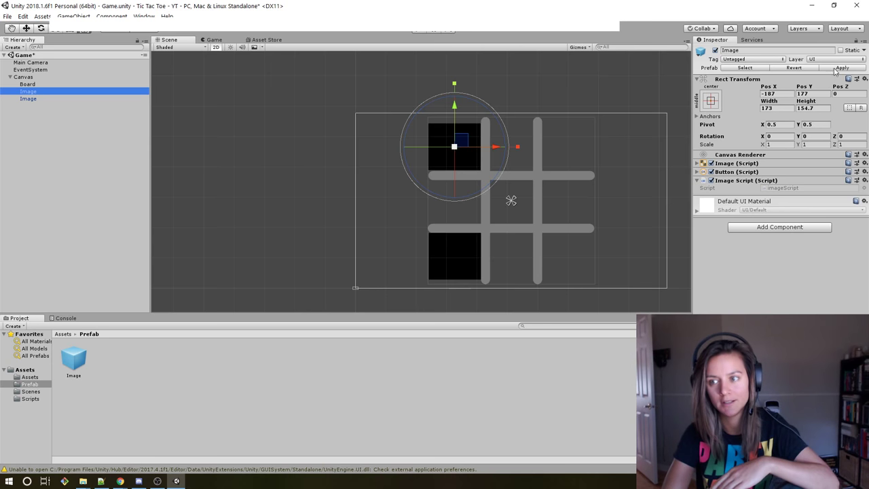
# Step: Apply the squares' changes to the Image prefab and align the top-left square
pyautogui.click(841, 69)
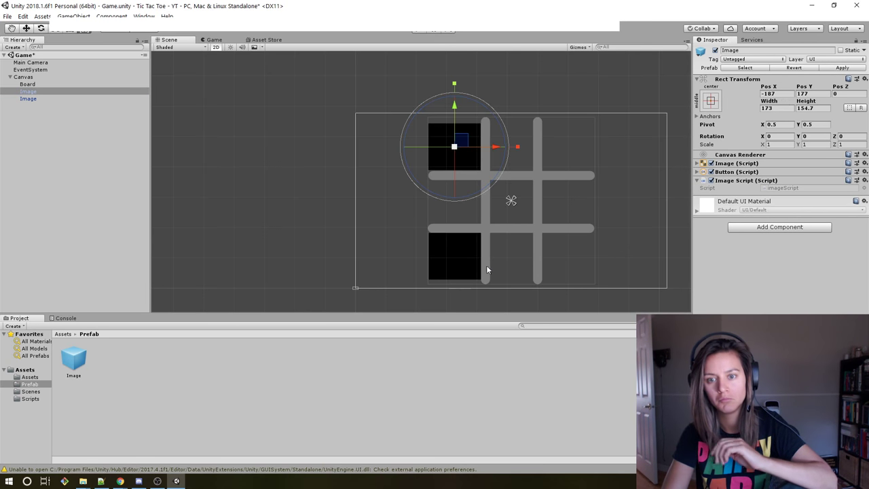
pyautogui.click(39, 100)
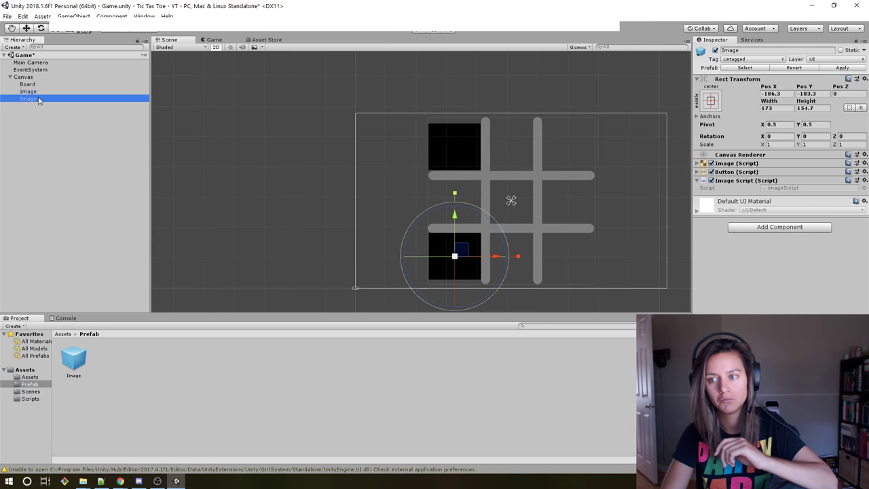
pyautogui.click(850, 69)
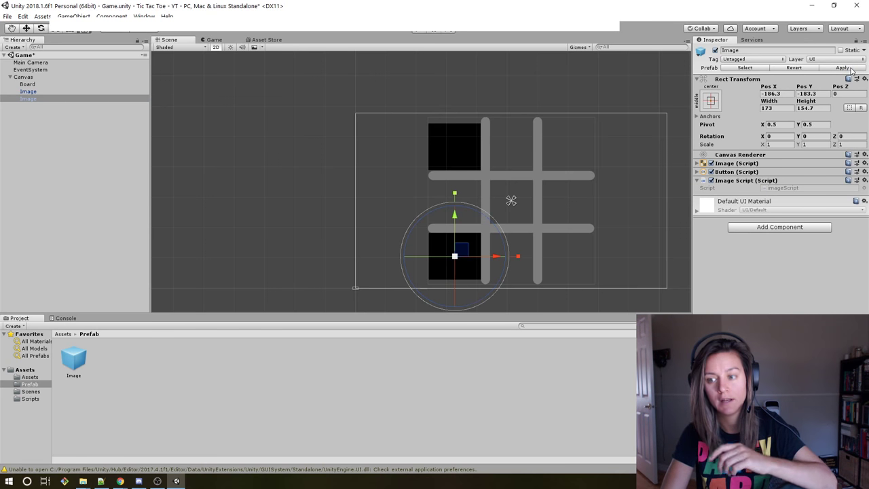
pyautogui.click(455, 142)
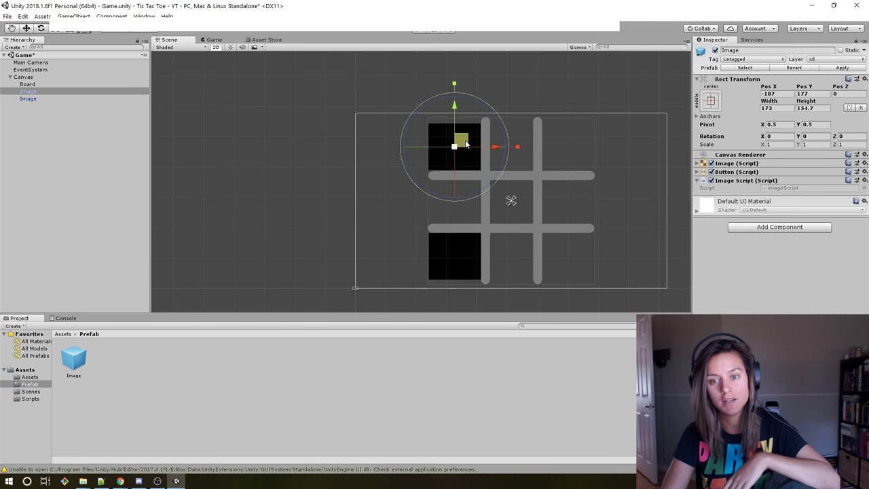
pyautogui.scroll(3, 472, 173)
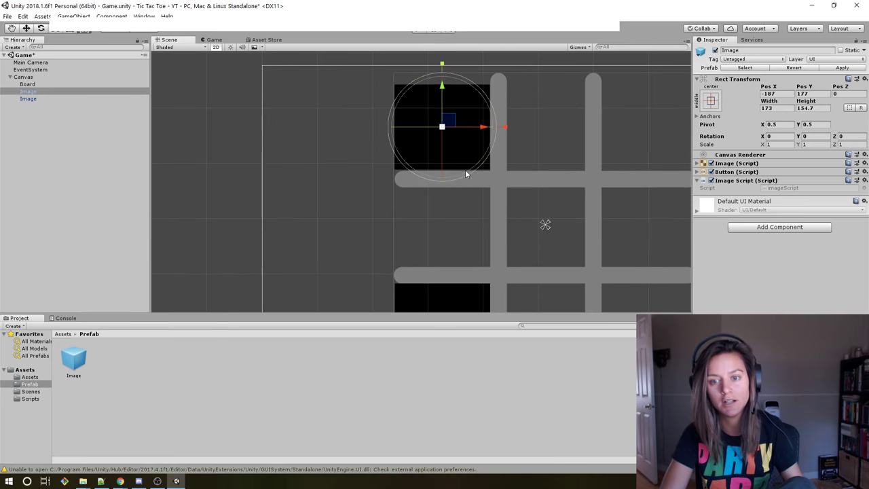
pyautogui.scroll(2, 465, 170)
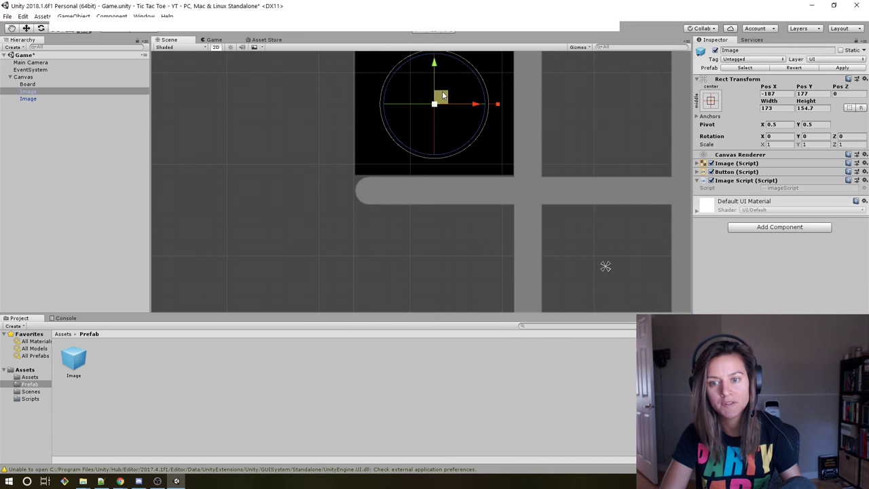
pyautogui.moveTo(442, 96); pyautogui.dragTo(442, 99)
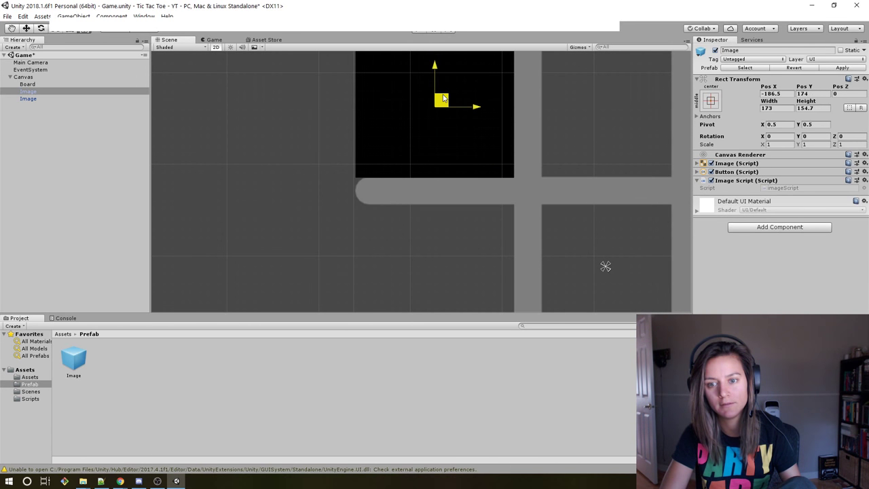
# Step: Add another Image copy under Canvas and move it into the middle-left cell
pyautogui.press('e')
pyautogui.scroll(-1, 503, 120)
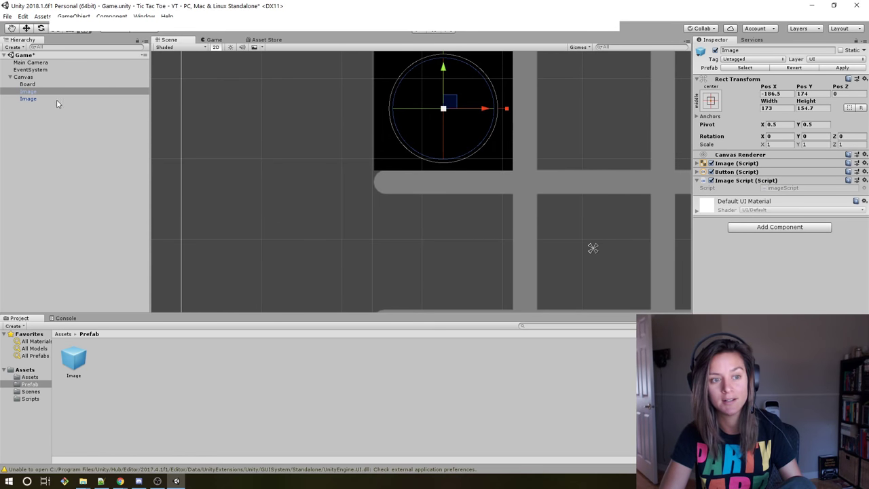
pyautogui.moveTo(29, 91); pyautogui.dragTo(38, 80)
pyautogui.scroll(-1, 529, 177)
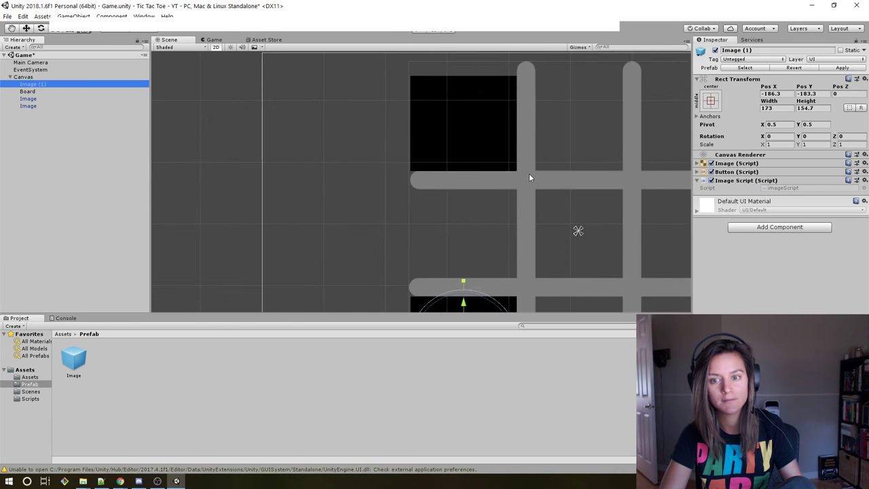
pyautogui.scroll(-1, 529, 177)
pyautogui.moveTo(491, 291)
pyautogui.mouseDown()
pyautogui.moveTo(491, 205)
pyautogui.moveTo(444, 212)
pyautogui.moveTo(487, 211)
pyautogui.mouseUp()
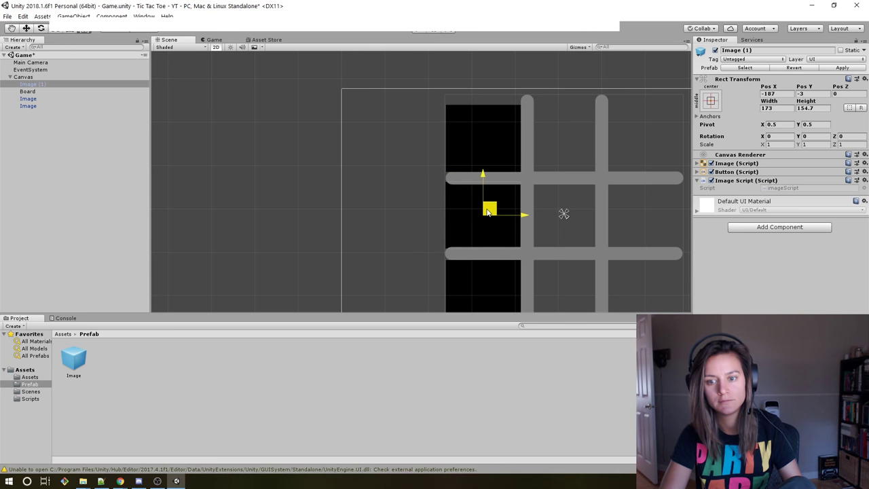
pyautogui.press('y')
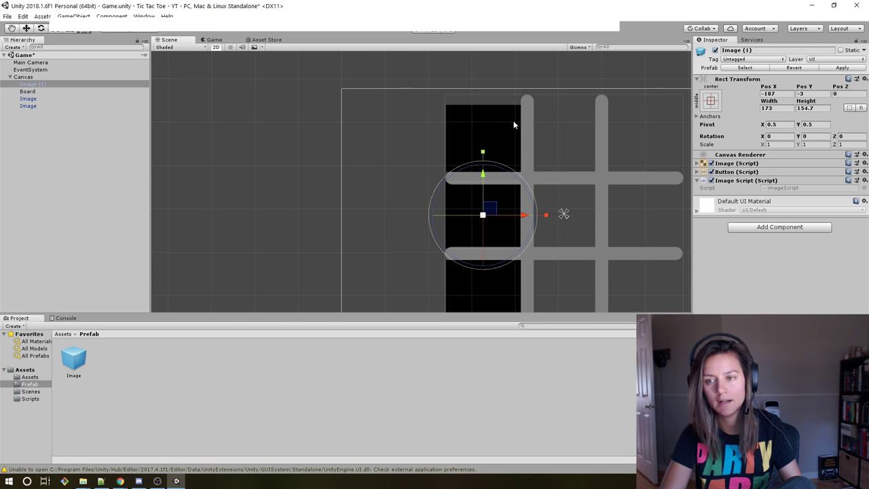
pyautogui.click(499, 133)
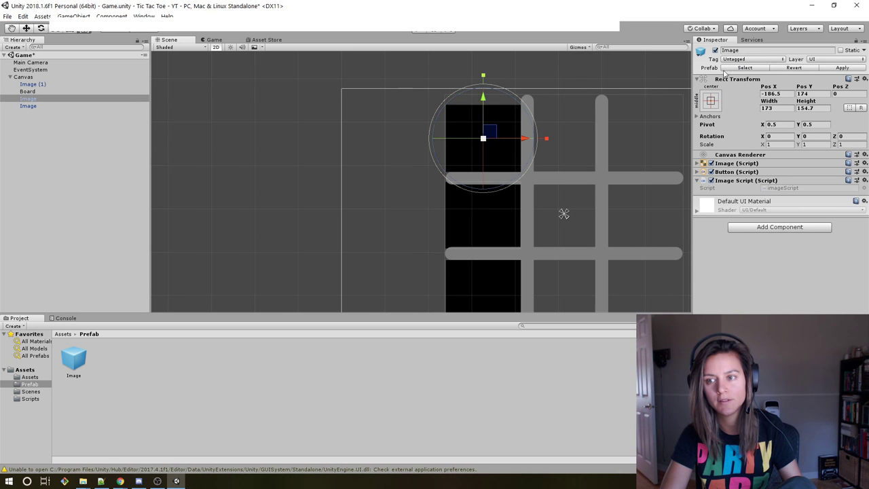
# Step: Rename the top, middle and bottom left squares TL, ML and BL
pyautogui.click(740, 51)
pyautogui.write('TL')
pyautogui.press('Return')
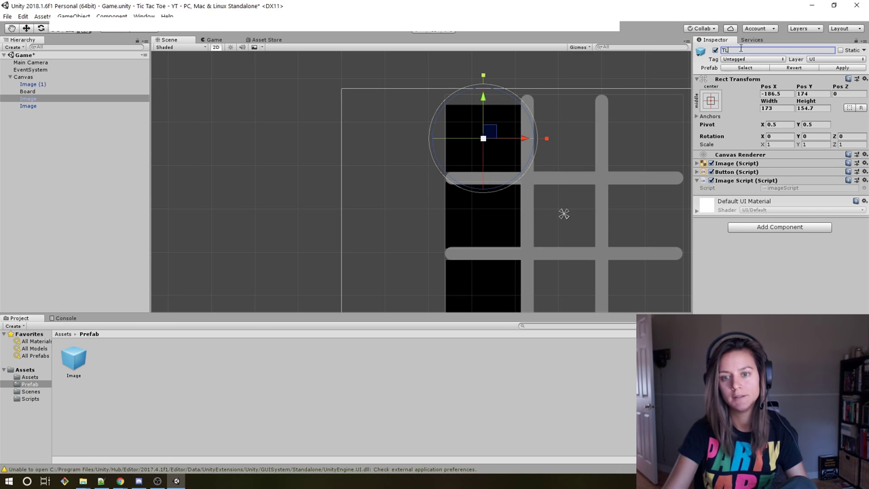
pyautogui.click(495, 228)
pyautogui.click(494, 229)
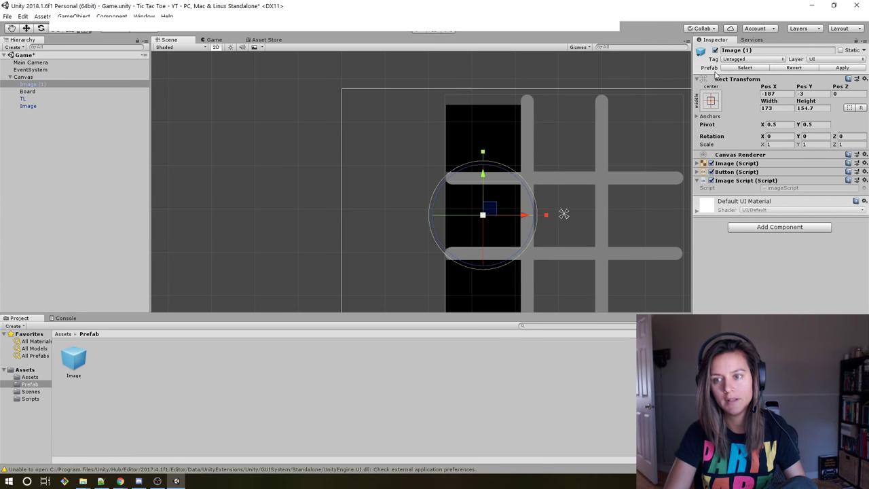
pyautogui.click(761, 51)
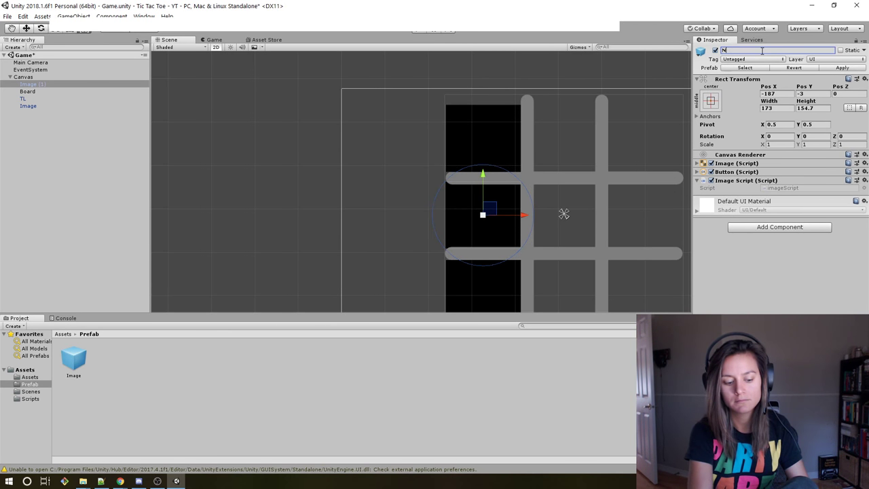
pyautogui.write('M')
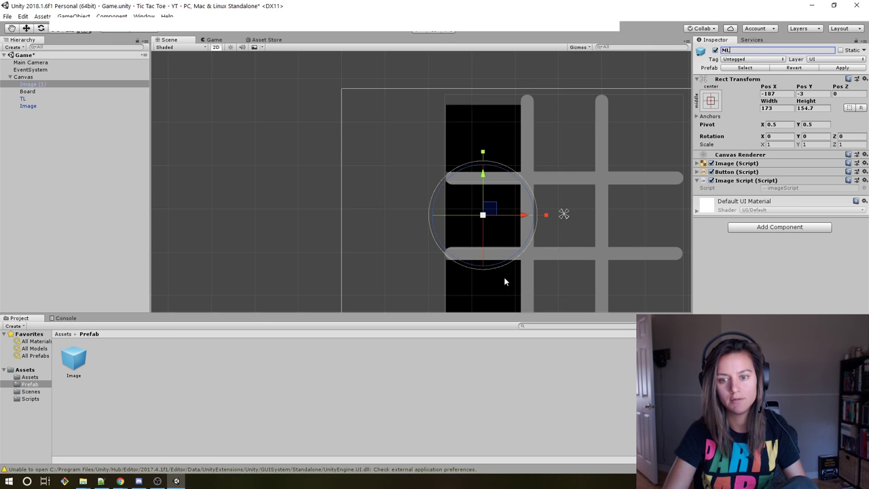
pyautogui.click(492, 299)
pyautogui.click(745, 50)
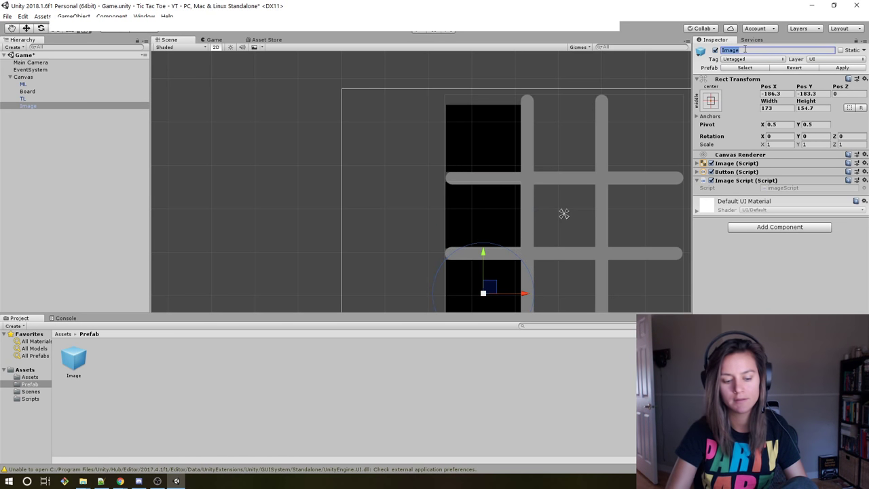
pyautogui.write('BL')
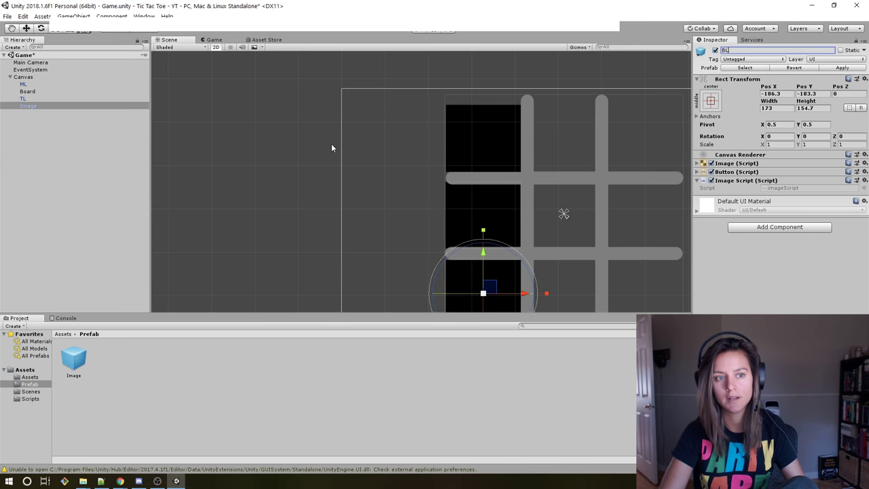
pyautogui.click(91, 180)
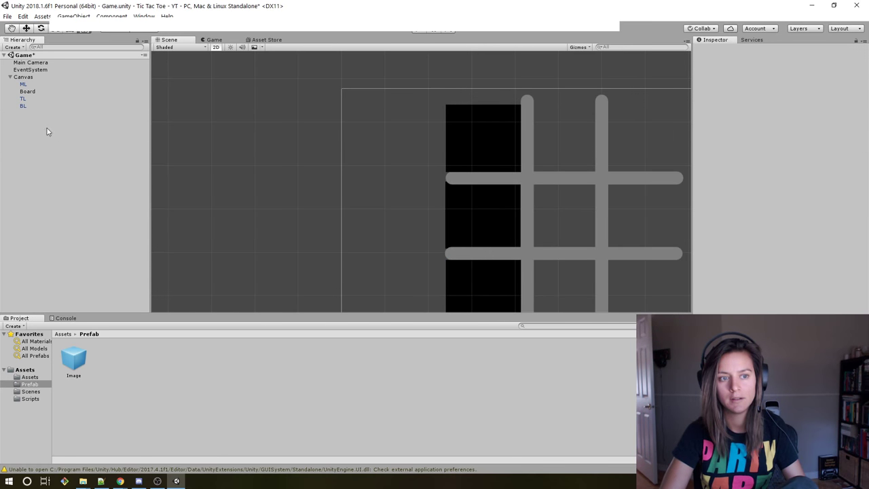
# Step: Drag an Image prefab instance under Canvas into the top-middle cell and name it TM
pyautogui.moveTo(47, 131); pyautogui.dragTo(39, 81)
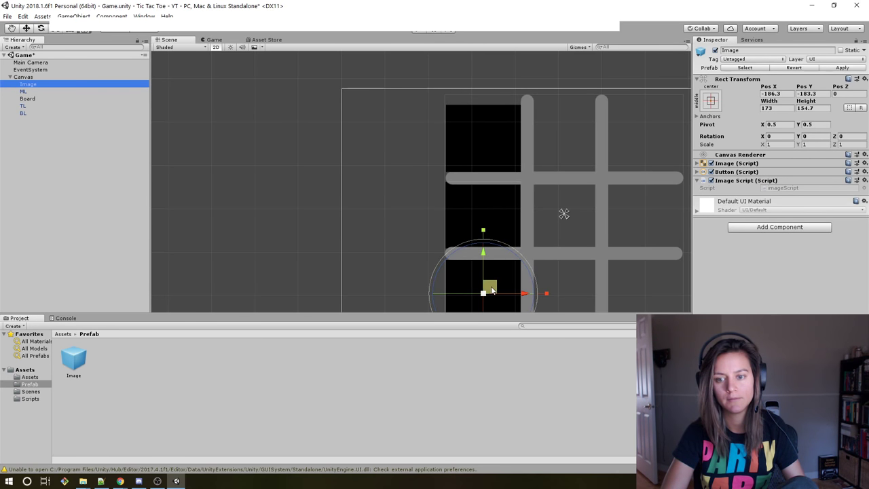
pyautogui.moveTo(490, 288); pyautogui.dragTo(573, 135)
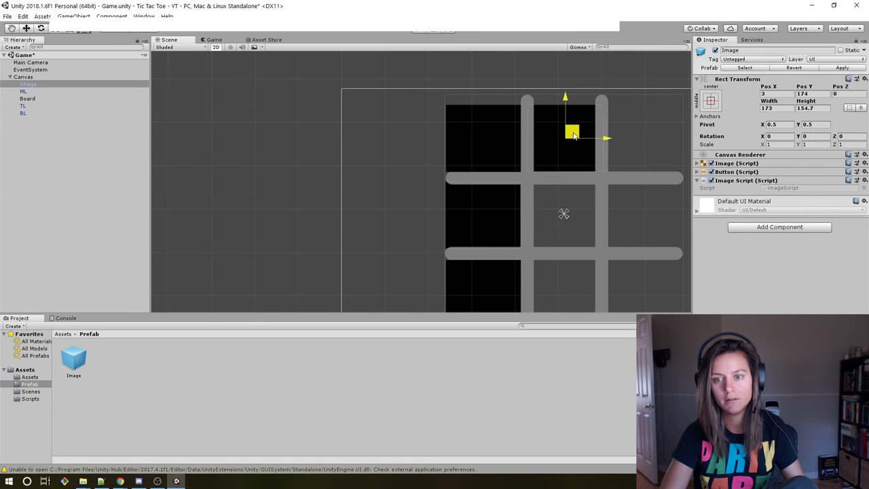
pyautogui.press('y')
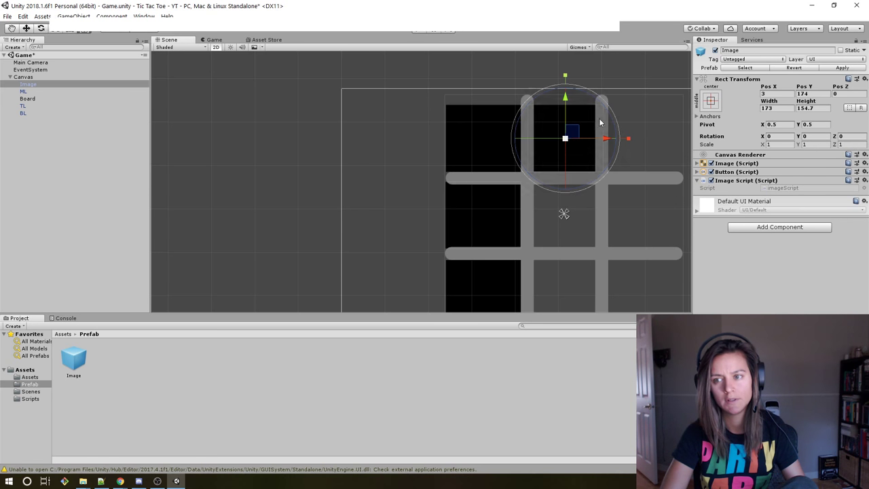
pyautogui.click(744, 50)
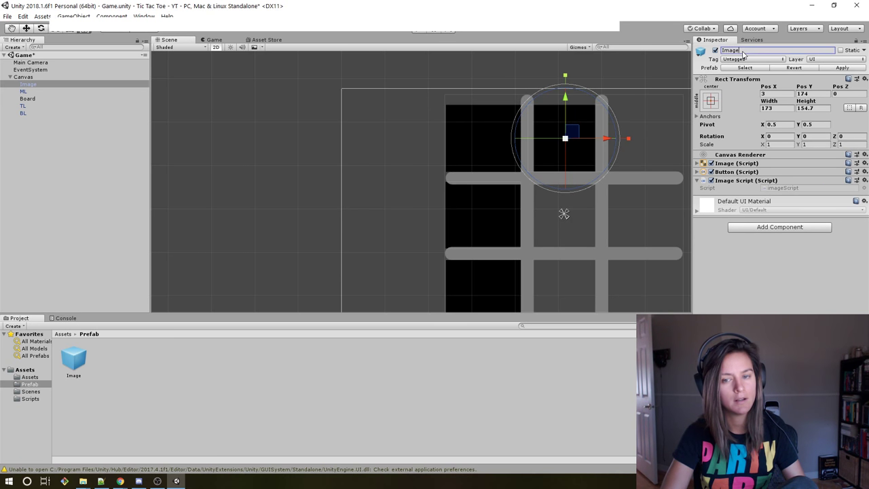
pyautogui.write('TM')
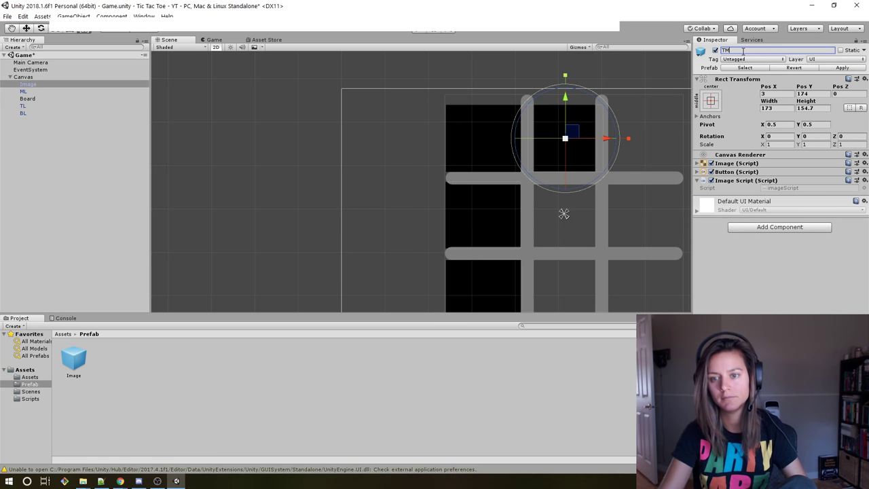
pyautogui.click(370, 177)
pyautogui.click(74, 365)
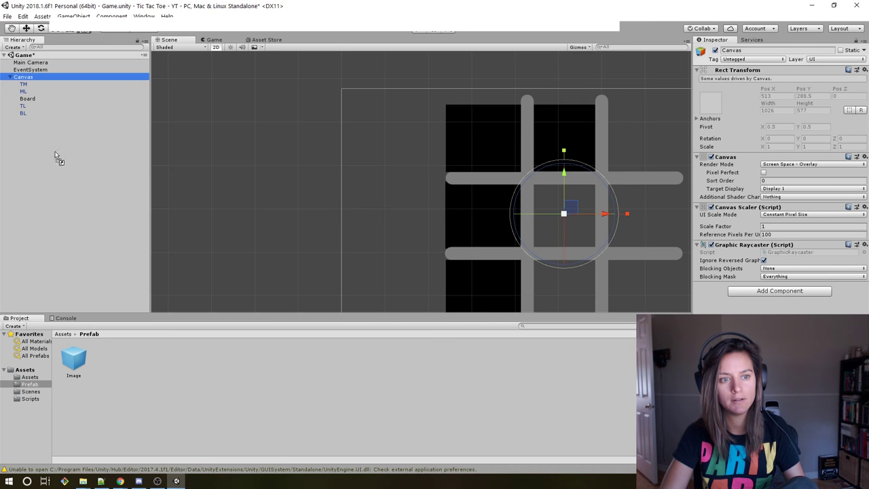
# Step: Place an Image prefab square in the centre cell named MM, then drag in another copy
pyautogui.moveTo(73, 367); pyautogui.dragTo(56, 91)
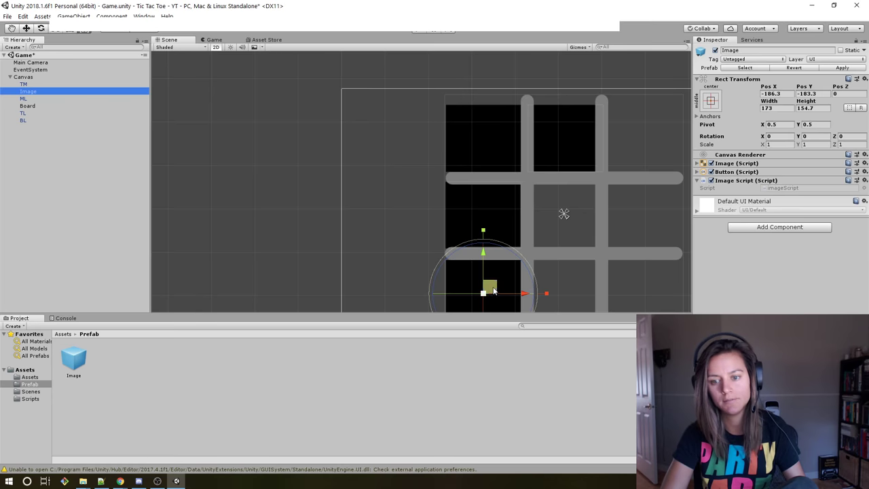
pyautogui.moveTo(487, 289); pyautogui.dragTo(574, 215)
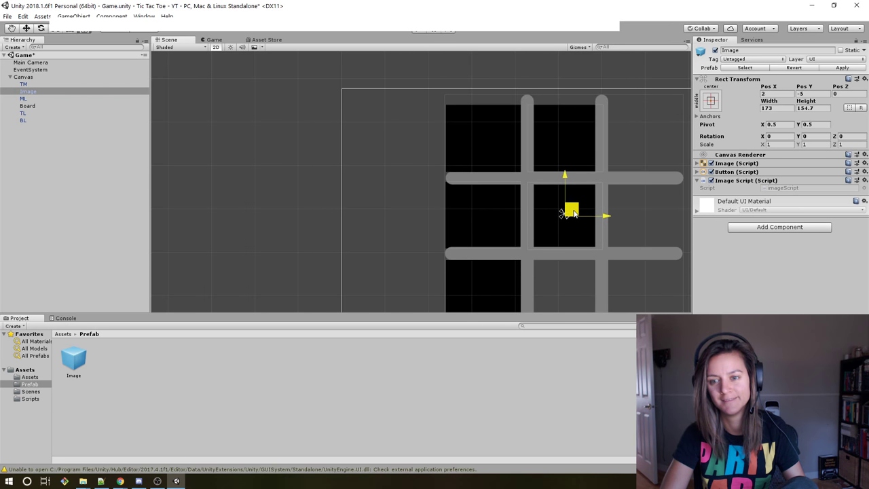
pyautogui.press('y')
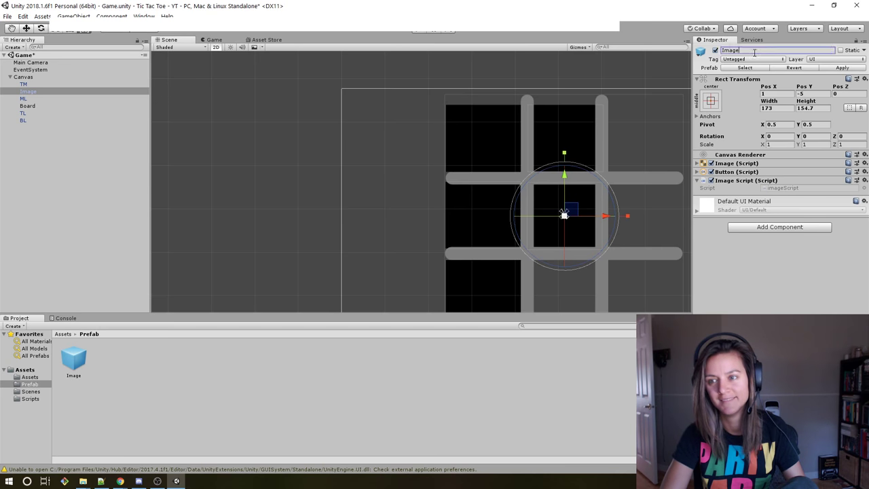
pyautogui.click(750, 50)
pyautogui.write('MM')
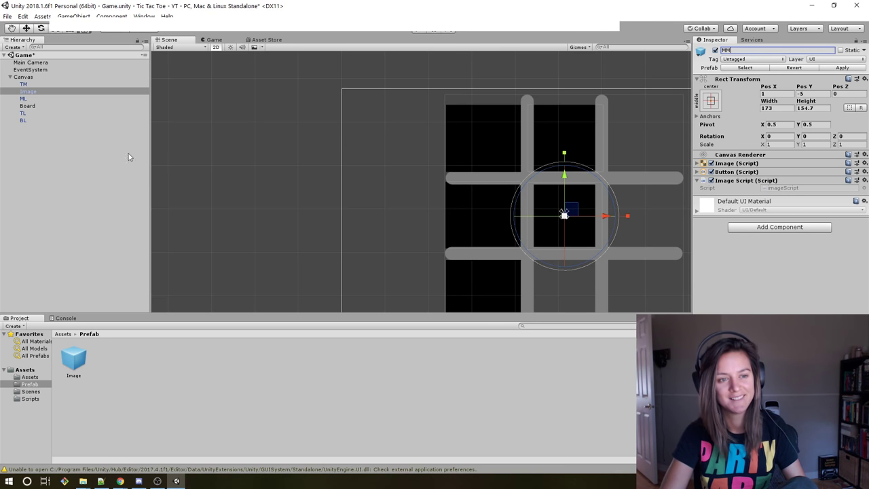
pyautogui.click(129, 156)
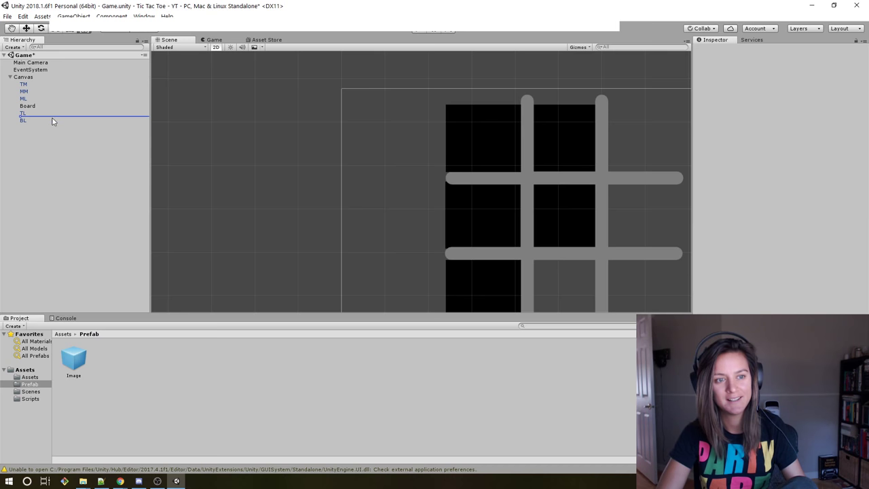
pyautogui.moveTo(67, 145); pyautogui.dragTo(52, 120)
# Step: Reposition the extra button, then delete the misplaced copy
pyautogui.scroll(-1, 244, 228)
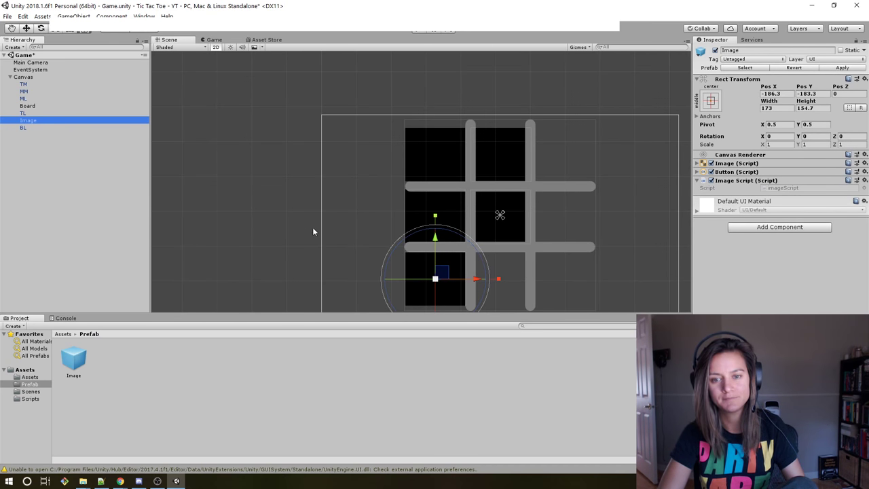
pyautogui.moveTo(345, 215); pyautogui.dragTo(332, 158, button='middle')
pyautogui.moveTo(422, 221)
pyautogui.mouseDown()
pyautogui.moveTo(496, 218)
pyautogui.moveTo(517, 129)
pyautogui.moveTo(484, 209)
pyautogui.mouseUp()
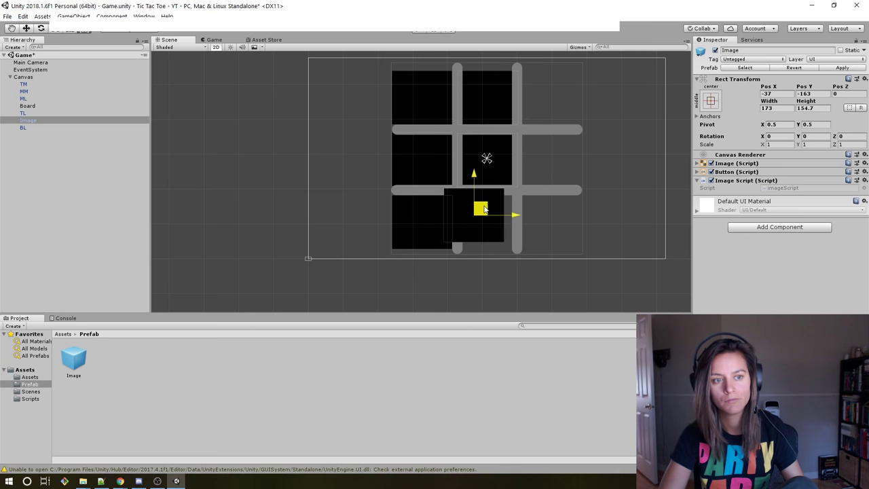
pyautogui.moveTo(483, 209); pyautogui.dragTo(505, 214)
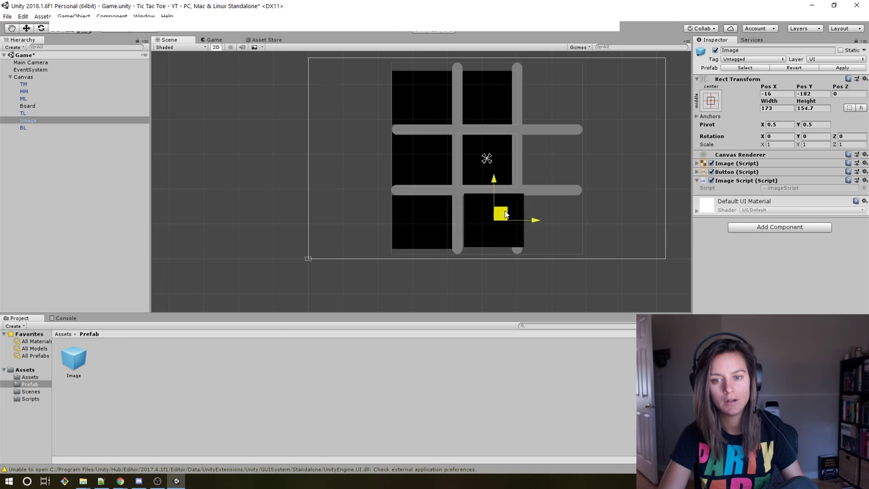
pyautogui.press('e')
pyautogui.press('Delete')
# Step: Add a fresh Image prefab square in the bottom-middle cell and name it BM
pyautogui.click(74, 364)
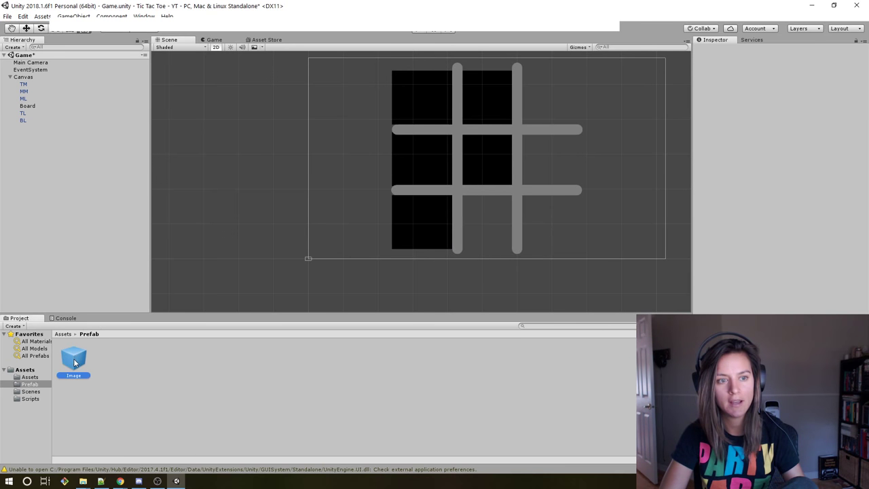
pyautogui.moveTo(75, 364); pyautogui.dragTo(41, 92)
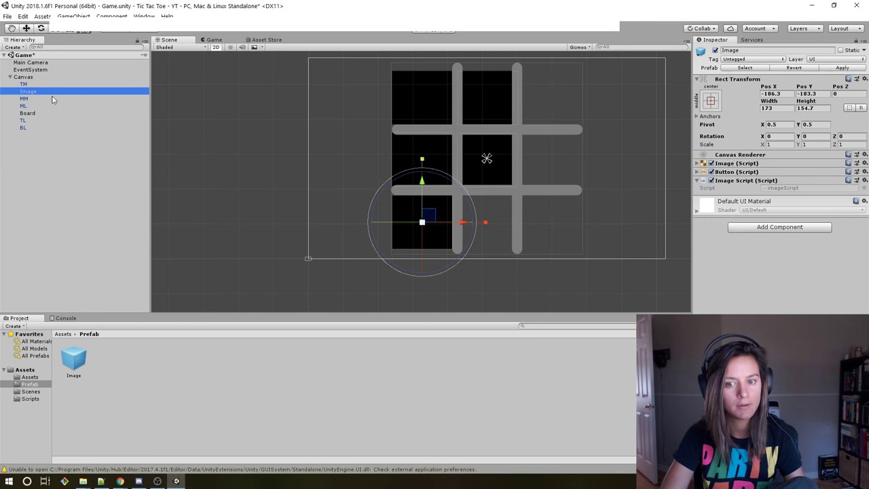
pyautogui.press('w')
pyautogui.moveTo(428, 216); pyautogui.dragTo(494, 216)
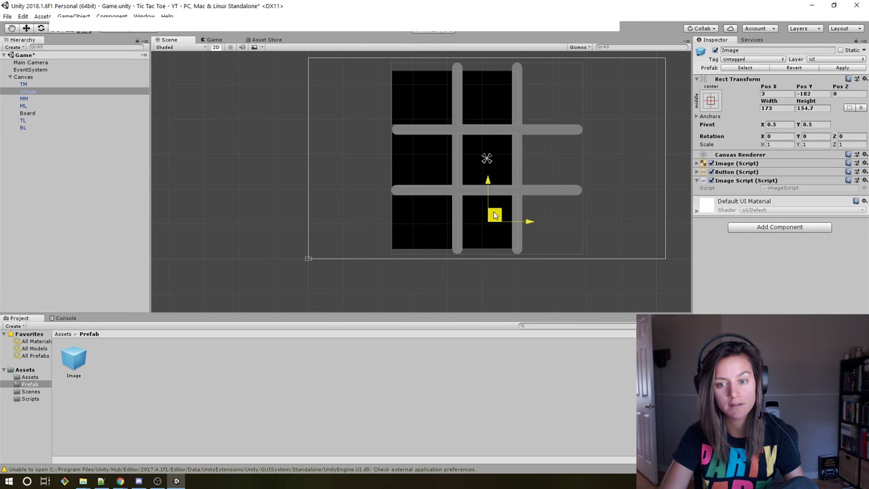
pyautogui.press('e')
pyautogui.click(780, 53)
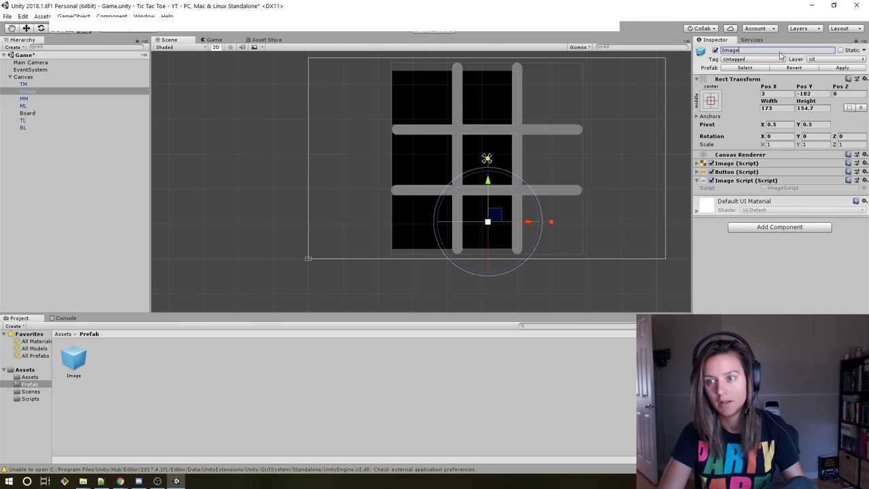
pyautogui.write('BM')
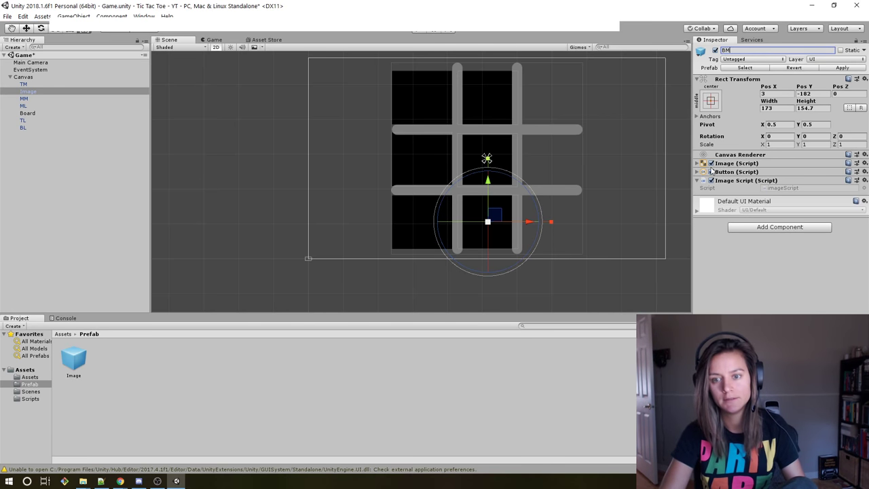
pyautogui.click(25, 120)
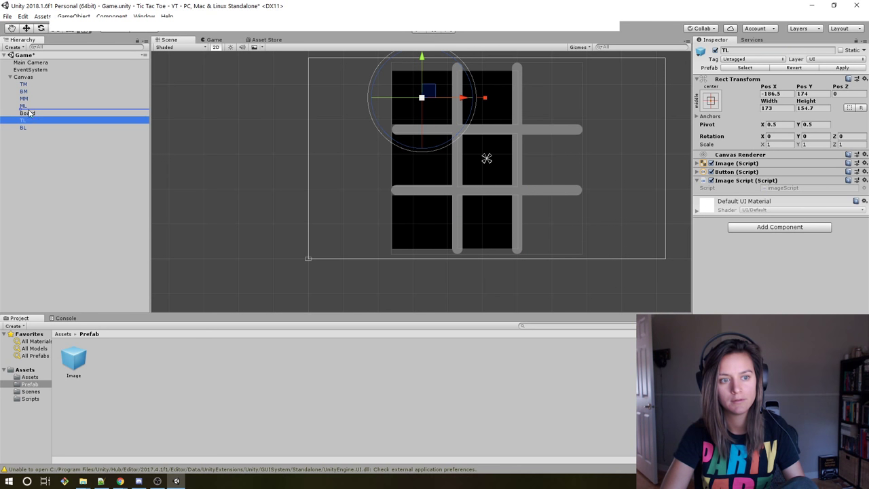
# Step: Move Board below the buttons so it is the last Canvas child
pyautogui.moveTo(29, 124)
pyautogui.mouseDown()
pyautogui.moveTo(27, 111)
pyautogui.moveTo(26, 120)
pyautogui.mouseUp()
pyautogui.click(23, 130)
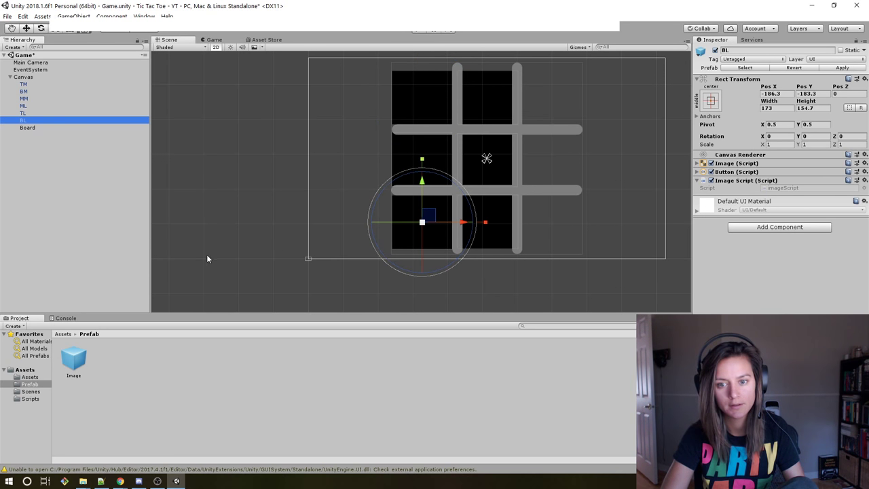
pyautogui.click(286, 383)
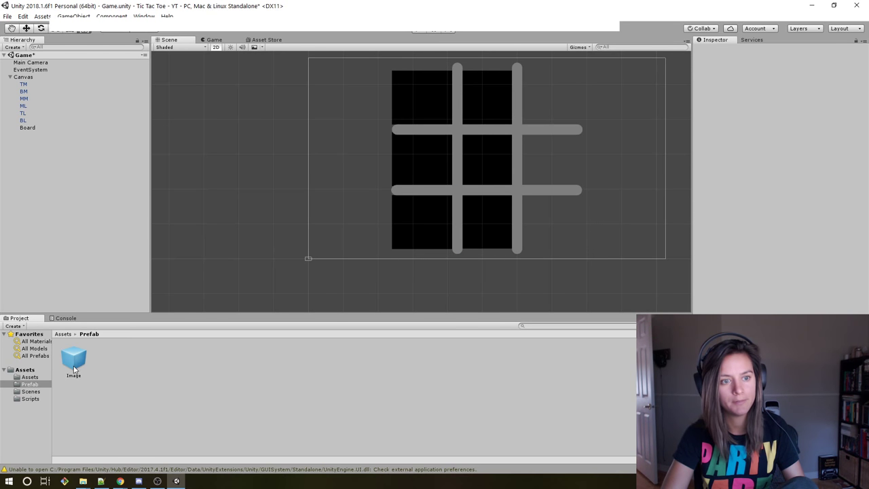
# Step: Add a prefab button in the top-right cell named TR
pyautogui.moveTo(27, 132); pyautogui.dragTo(27, 117)
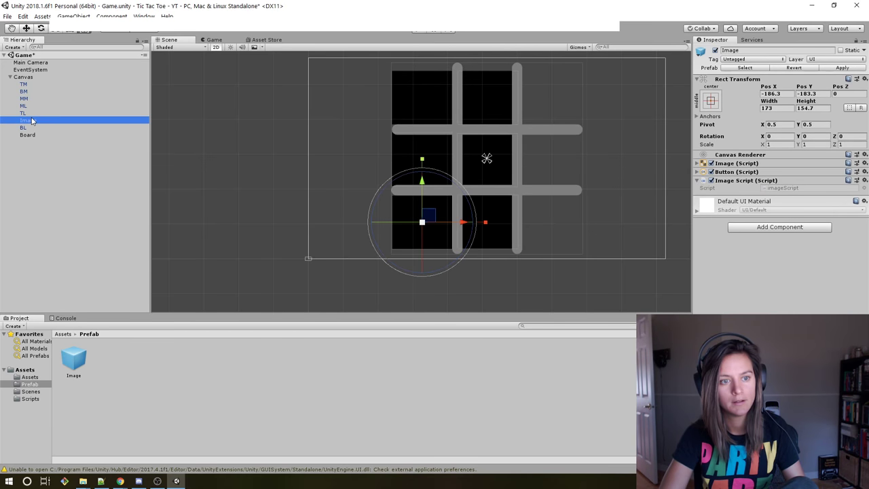
pyautogui.moveTo(589, 100); pyautogui.dragTo(551, 91)
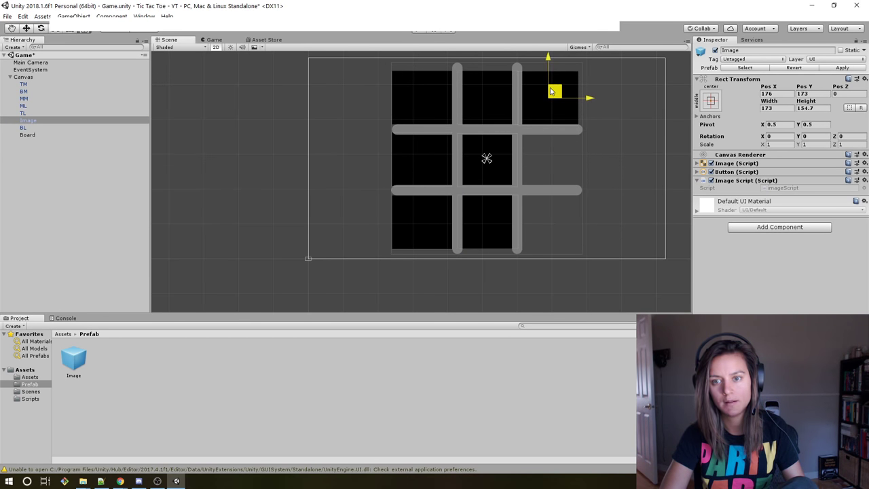
pyautogui.click(764, 51)
pyautogui.write('T')
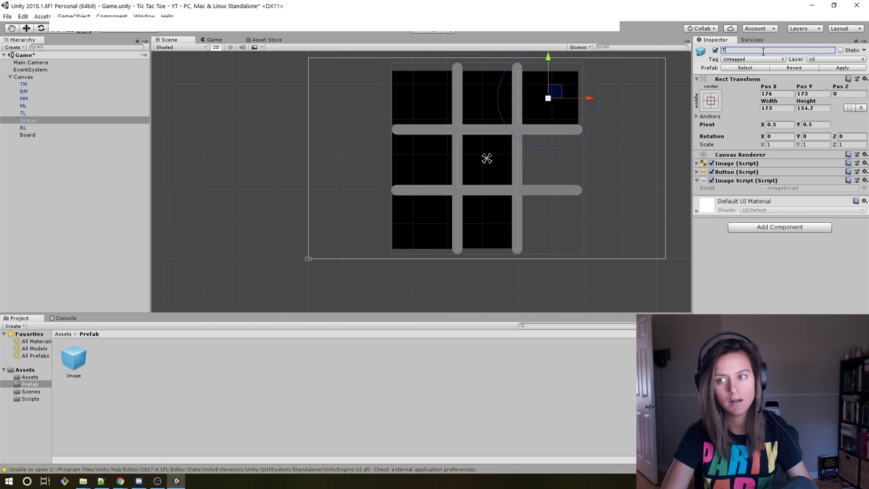
pyautogui.write('R')
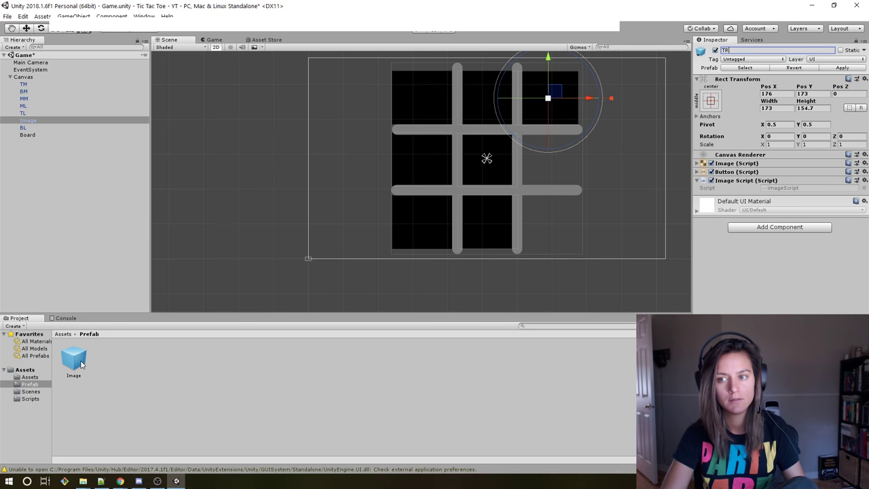
# Step: Add a prefab button in the middle-right cell named MR
pyautogui.moveTo(81, 365); pyautogui.dragTo(55, 124)
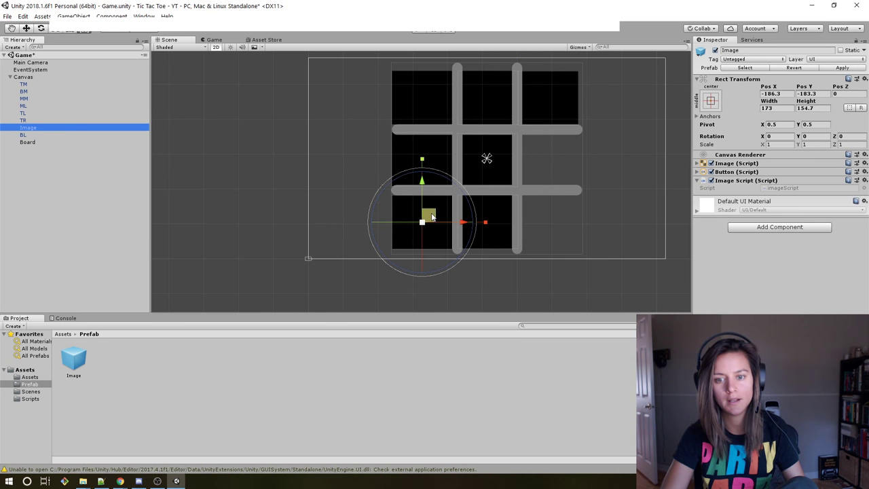
pyautogui.moveTo(432, 216); pyautogui.dragTo(558, 155)
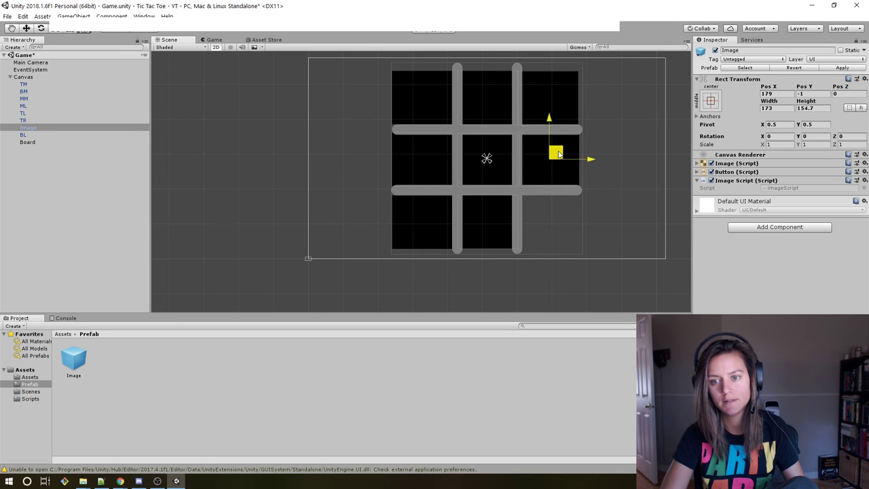
pyautogui.click(746, 51)
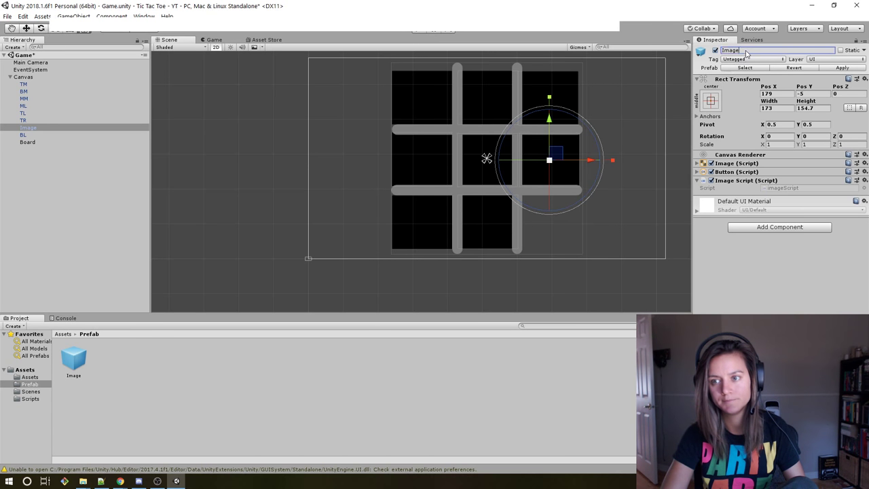
pyautogui.write('MR')
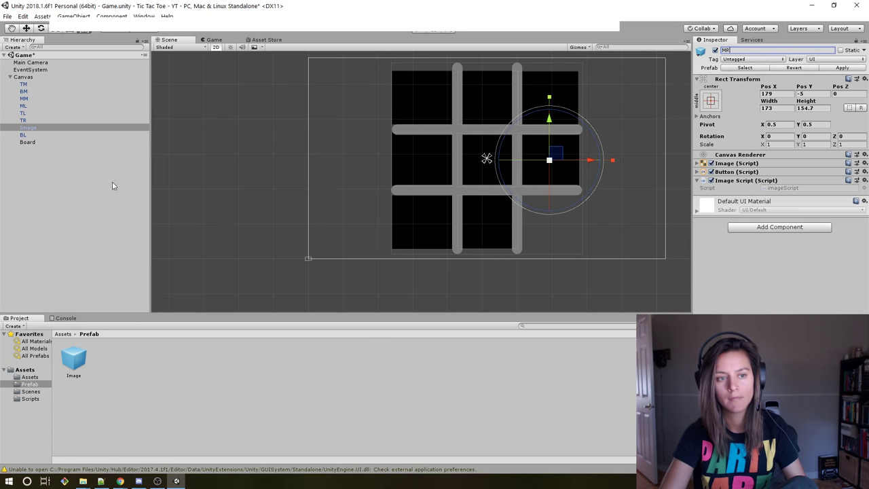
pyautogui.click(112, 182)
# Step: Add a prefab button after BL in the bottom-right cell named BR
pyautogui.moveTo(76, 367); pyautogui.dragTo(48, 193)
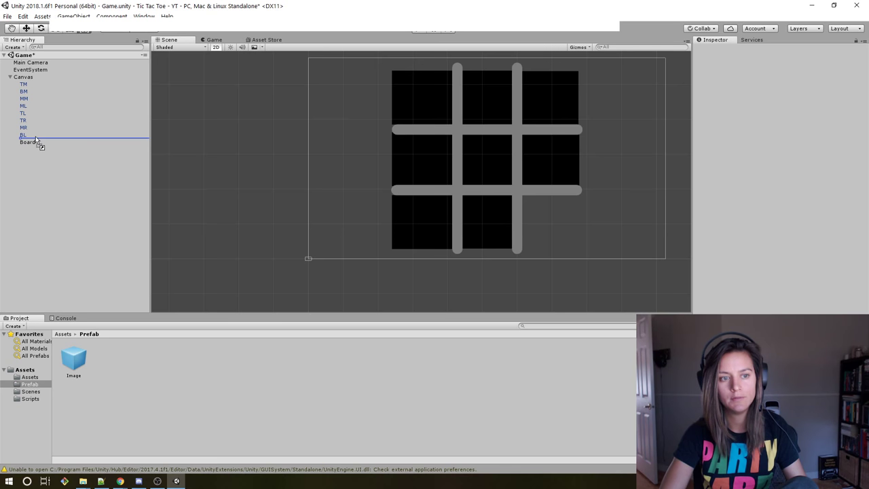
pyautogui.moveTo(36, 136); pyautogui.dragTo(36, 138)
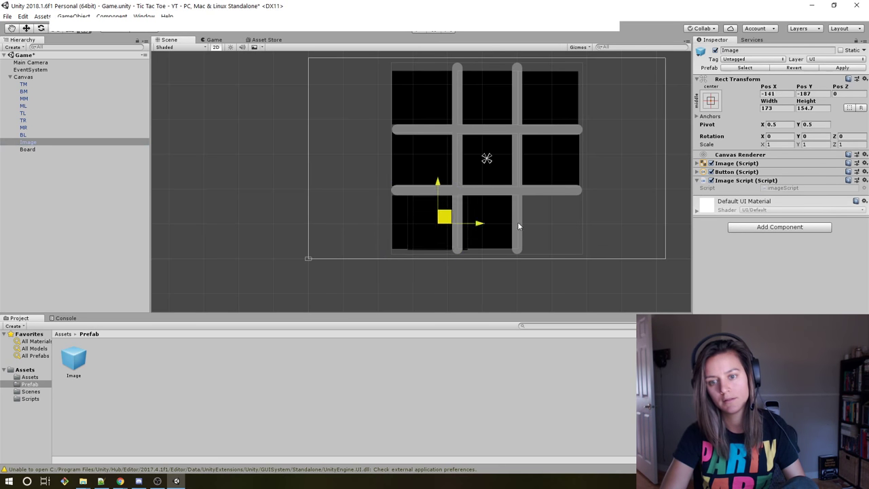
pyautogui.moveTo(444, 217); pyautogui.dragTo(555, 216)
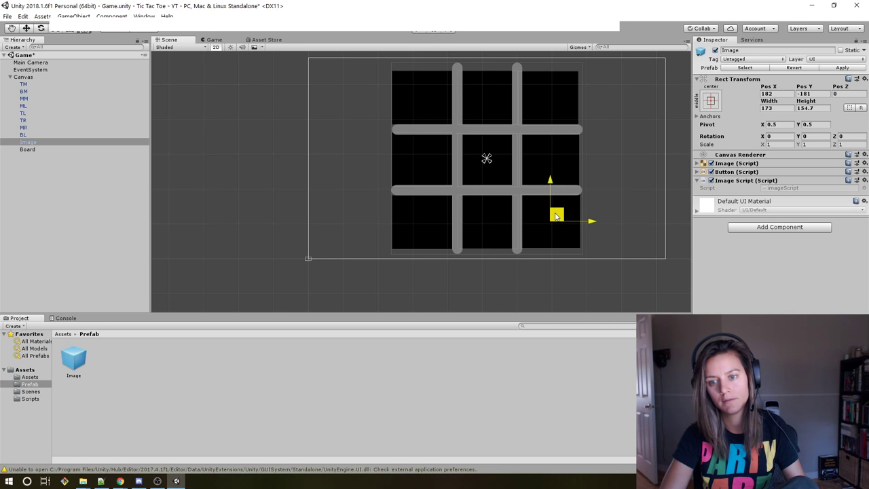
pyautogui.click(751, 50)
pyautogui.write('BR')
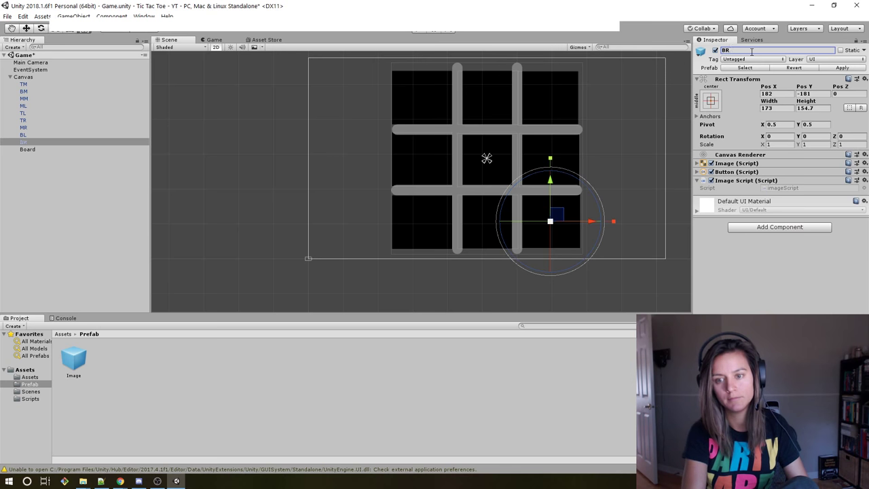
pyautogui.click(198, 156)
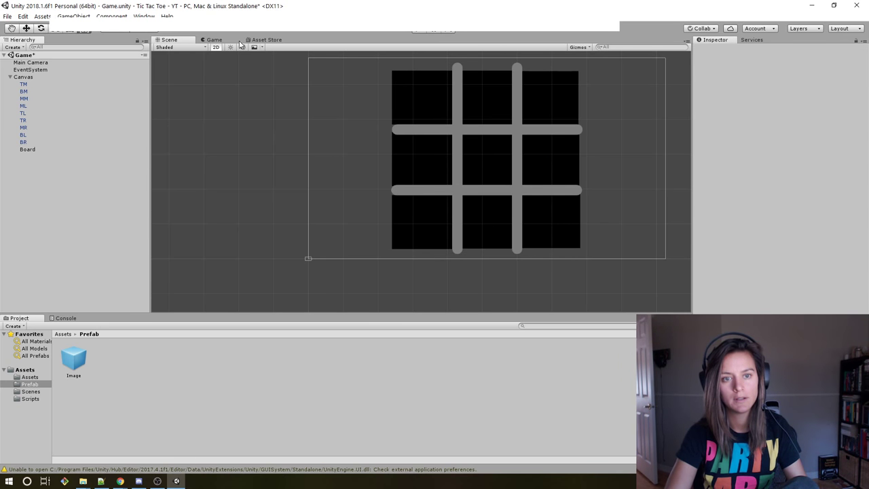
# Step: Check the board in the Game view, then return to Scene and select the Image prefab
pyautogui.click(214, 41)
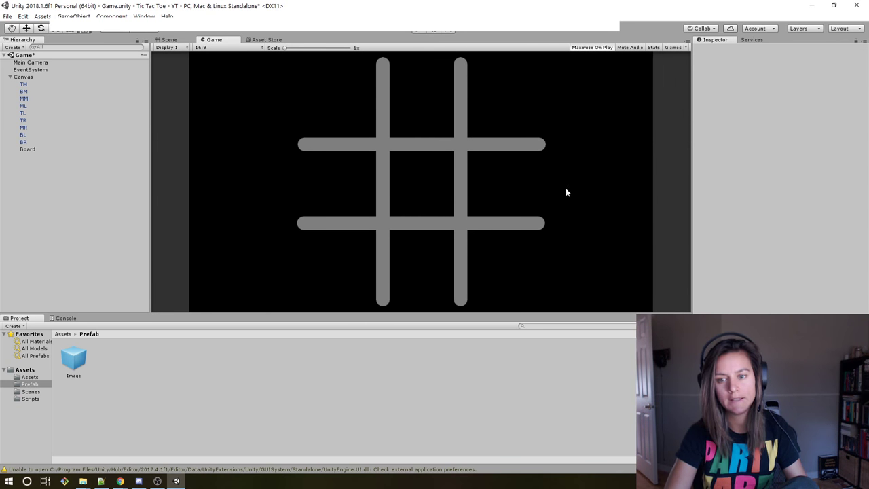
pyautogui.click(167, 41)
pyautogui.click(74, 358)
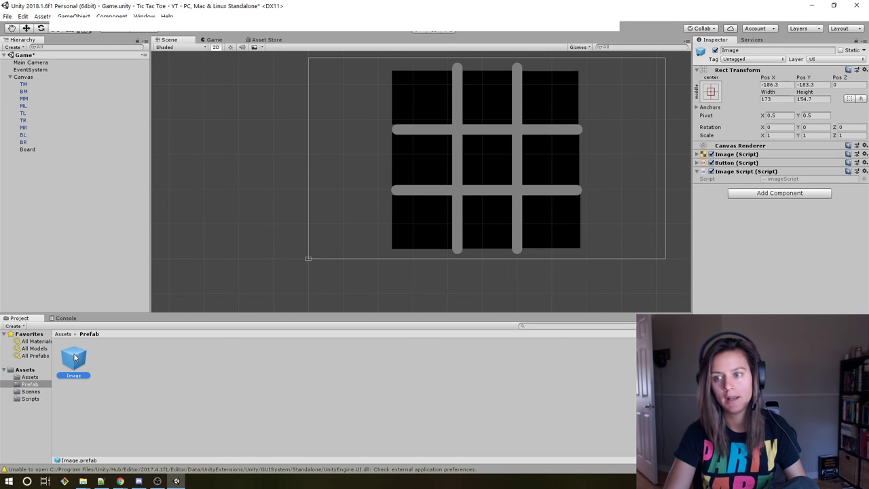
# Step: Try the X sprite as the Image prefab's Source Image, then restore the black sprite
pyautogui.click(699, 154)
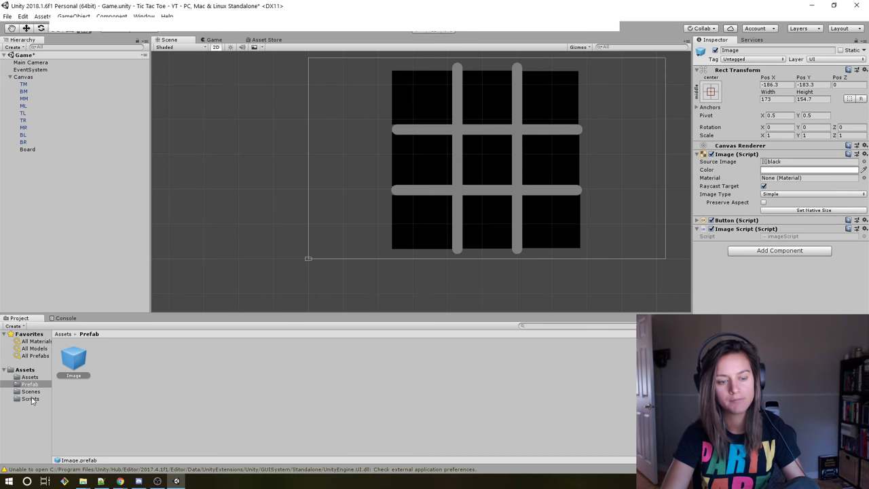
pyautogui.click(30, 376)
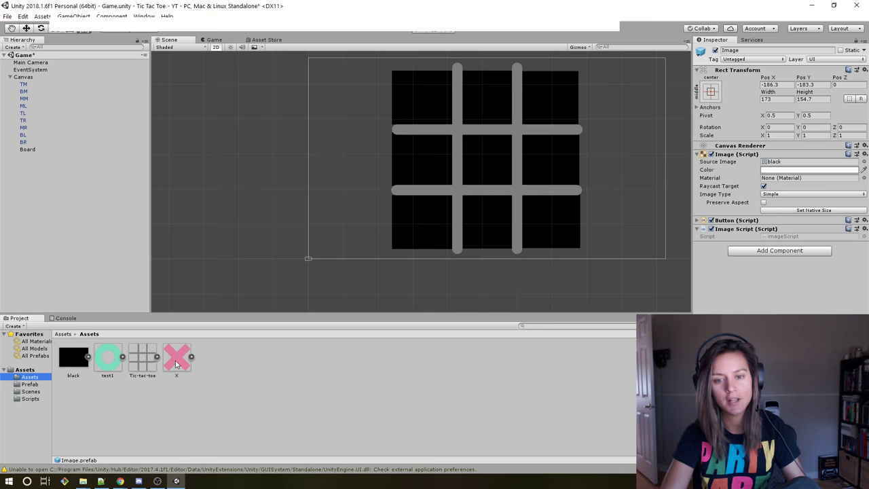
pyautogui.moveTo(176, 364); pyautogui.dragTo(797, 163)
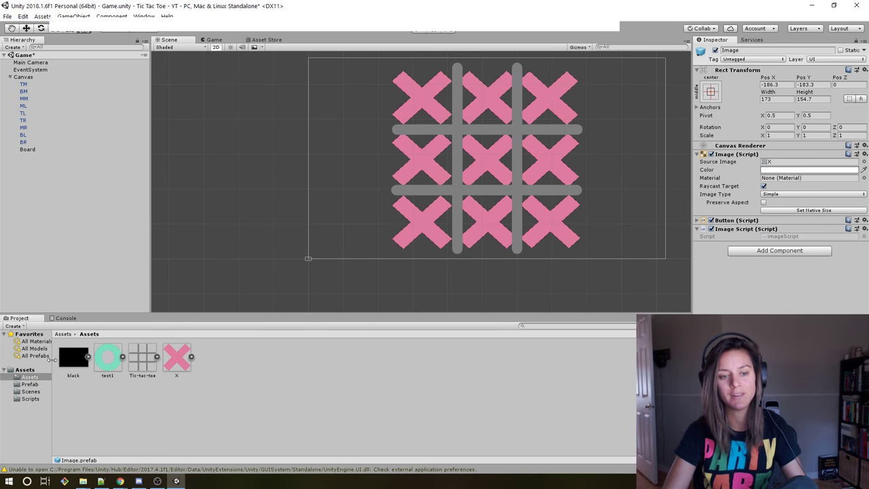
pyautogui.moveTo(73, 360); pyautogui.dragTo(797, 161)
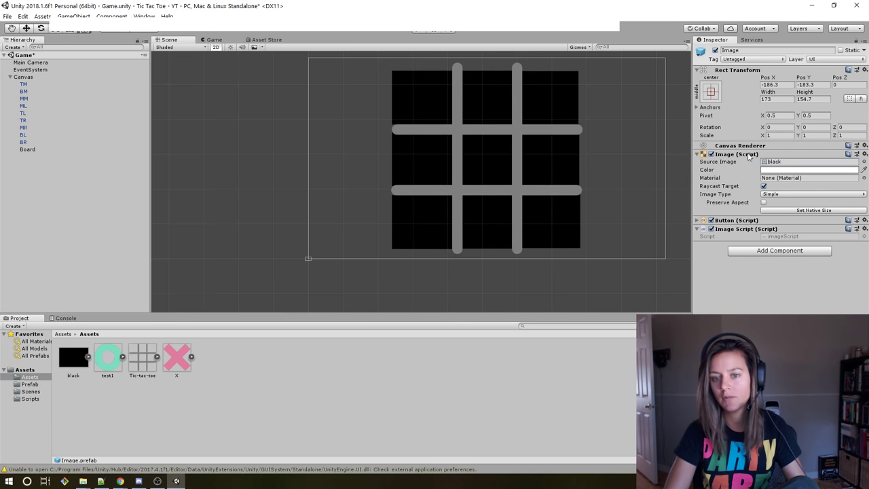
pyautogui.click(262, 388)
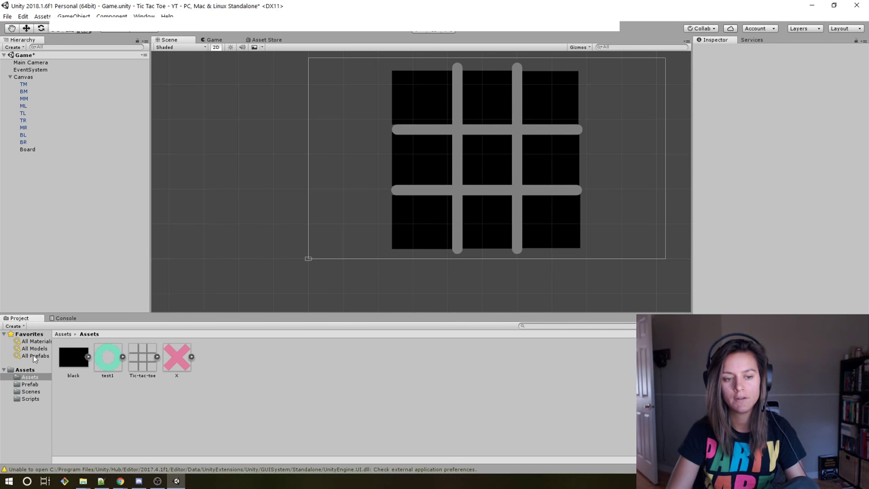
# Step: Compare the red X and red O image search results in Chrome, then go back to Unity
pyautogui.moveTo(121, 481)
pyautogui.click(162, 442)
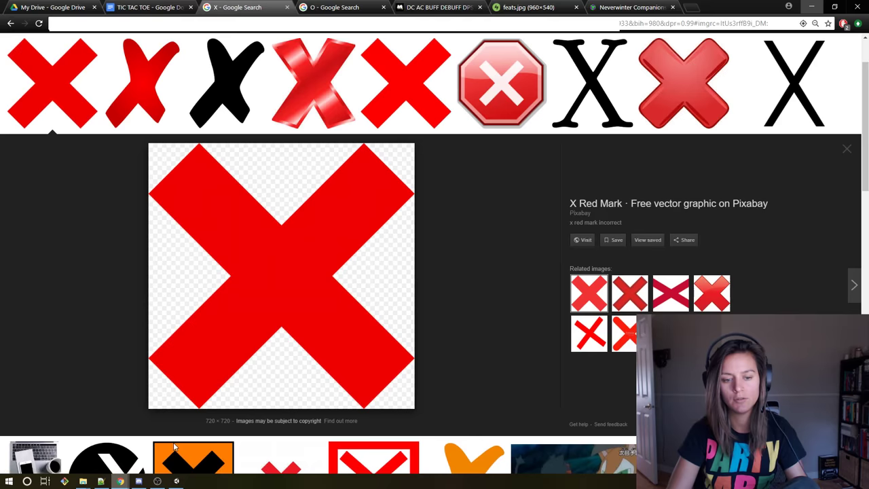
pyautogui.click(339, 7)
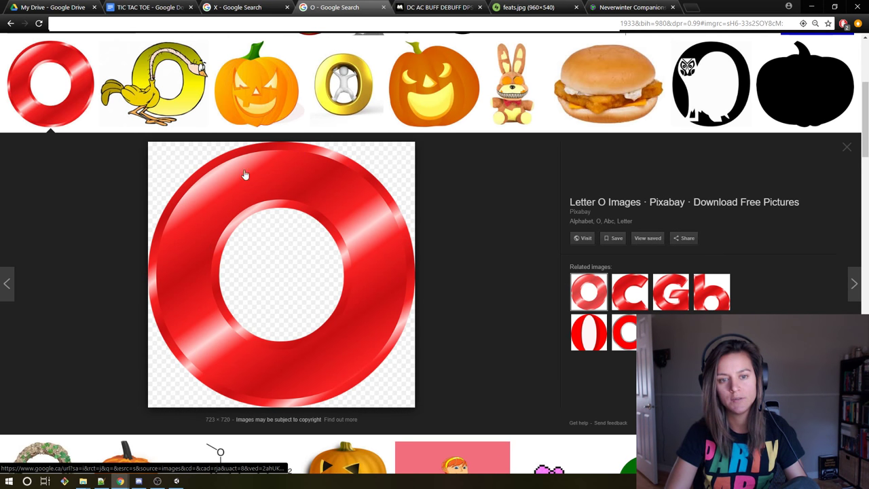
pyautogui.hotkey('ctrl', 'shift', 'Tab')
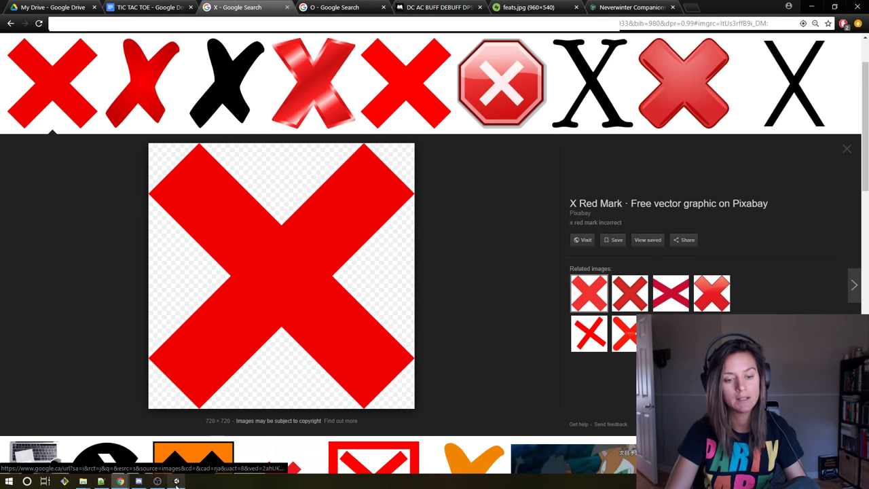
pyautogui.click(176, 480)
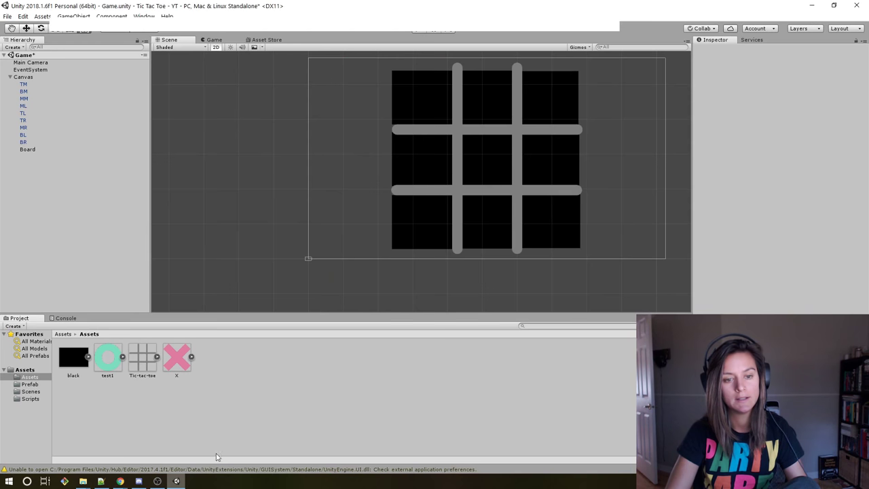
# Step: Inspect the X sprite and the test1 sprite's import settings, then clear the selection
pyautogui.click(177, 357)
pyautogui.click(107, 358)
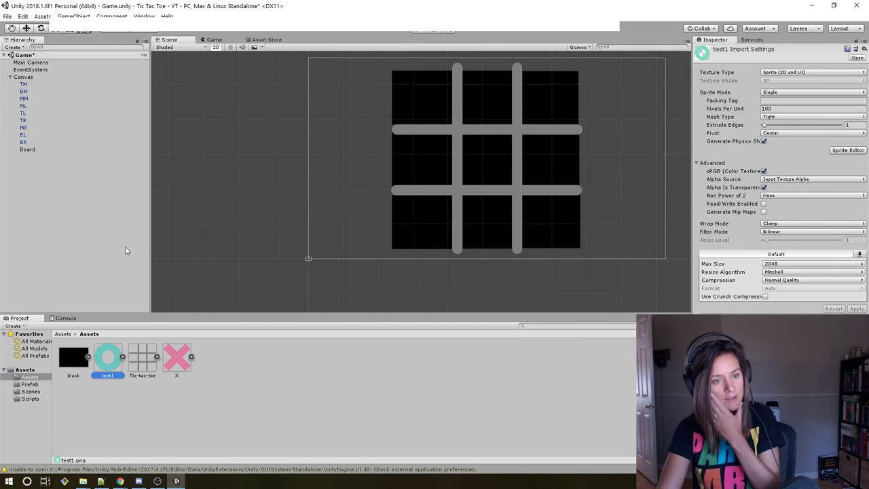
pyautogui.click(80, 237)
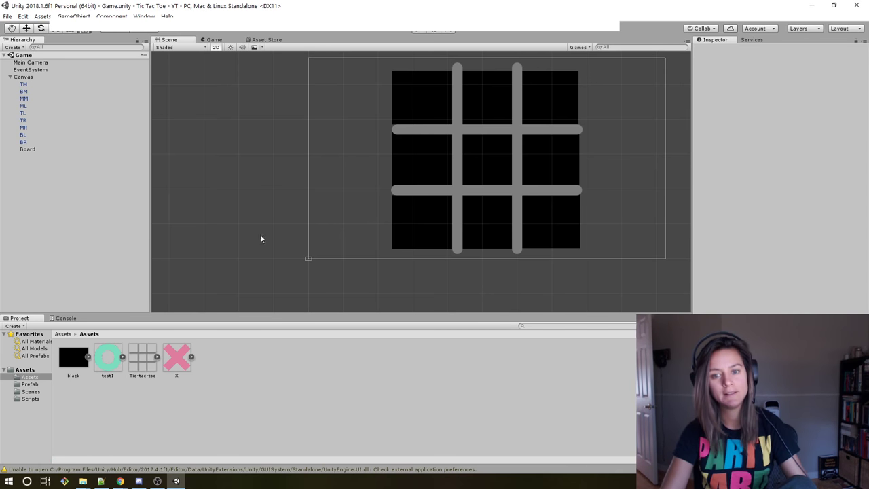
# Step: Zoom into the Scene view and pan to recentre the enlarged board
pyautogui.scroll(2, 499, 246)
pyautogui.scroll(4, 498, 246)
pyautogui.moveTo(618, 130)
pyautogui.mouseDown()
pyautogui.moveTo(598, 176)
pyautogui.moveTo(586, 163)
pyautogui.mouseUp()
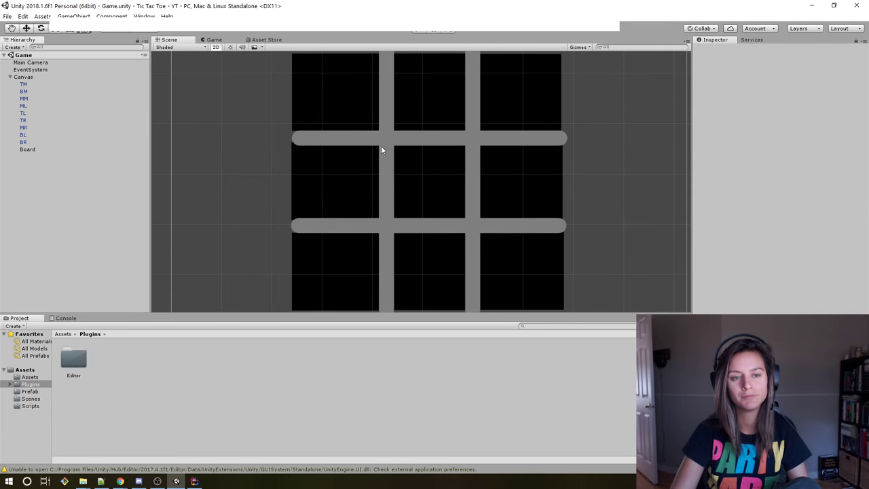